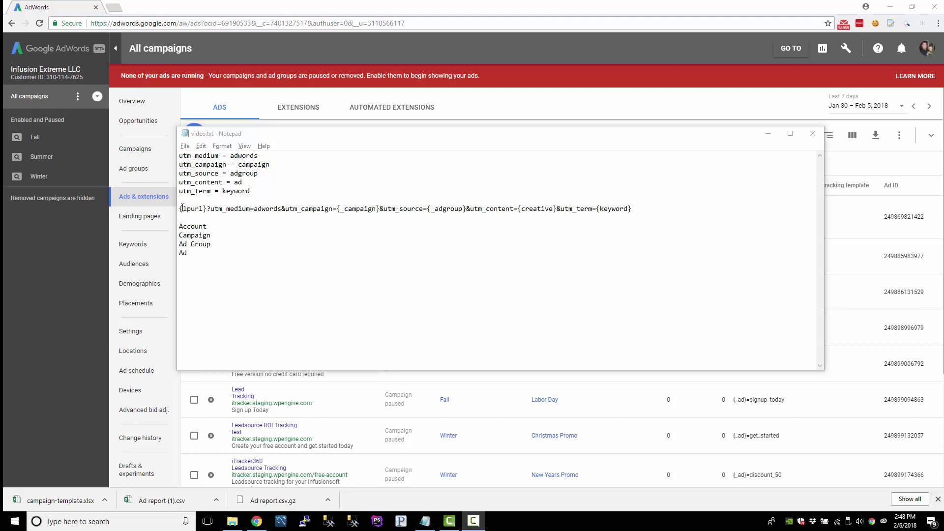
Review the tracking template line, highlighting adwords in utm_medium and _campaign.
left_click_drag(181, 209, 636, 210)
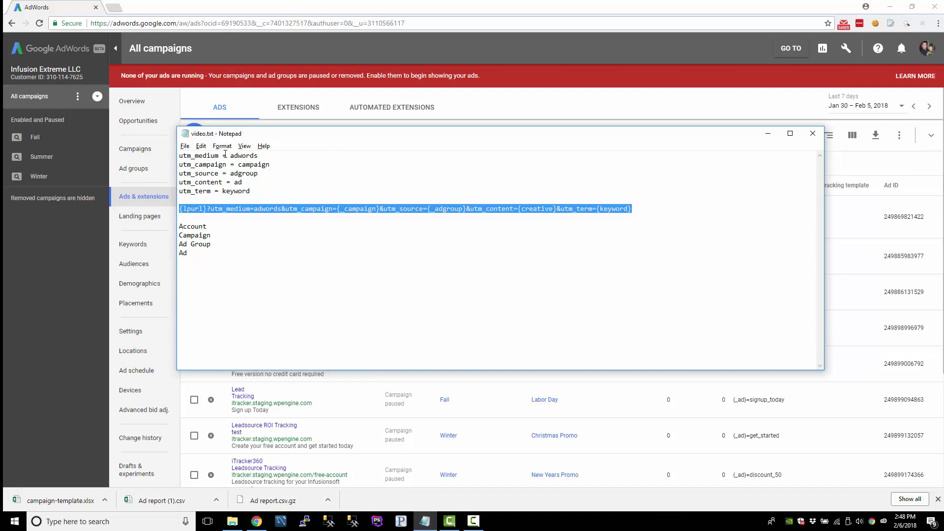
left_click(207, 156)
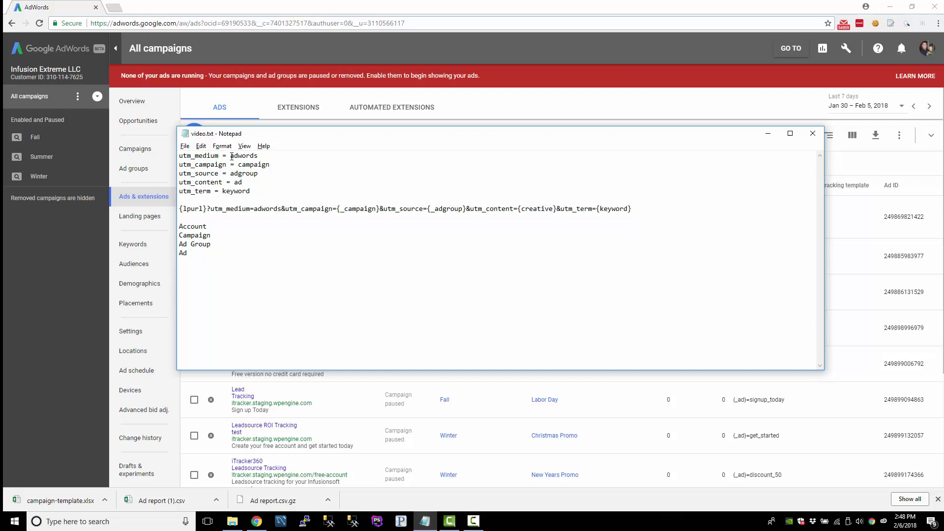
left_click_drag(231, 157, 251, 192)
left_click(266, 194)
left_click_drag(378, 209, 340, 209)
left_click(435, 228)
Replace {creative} with {_ad} so the line reads utm_content={_ad}&utm_term={keyword}.
left_click_drag(518, 209, 557, 210)
left_click(571, 221)
left_click_drag(519, 209, 555, 209)
left_click(558, 214)
mouse_move(519, 209)
left_mouse_down()
mouse_move(558, 208)
mouse_move(570, 236)
mouse_move(551, 209)
mouse_move(517, 209)
left_mouse_up()
type("{_ad}")
mouse_move(535, 209)
left_mouse_down()
mouse_move(517, 209)
mouse_move(534, 212)
left_mouse_up()
left_click(520, 214)
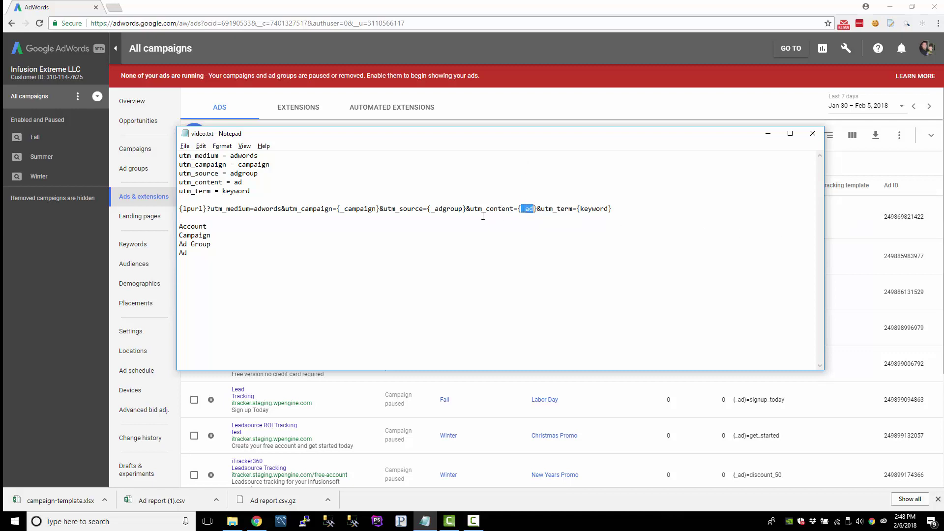
Check the ads' {_ad} values: free_account, free_trial, leadsource_tracking_1 and leadsource_tracking_2.
left_click(752, 96)
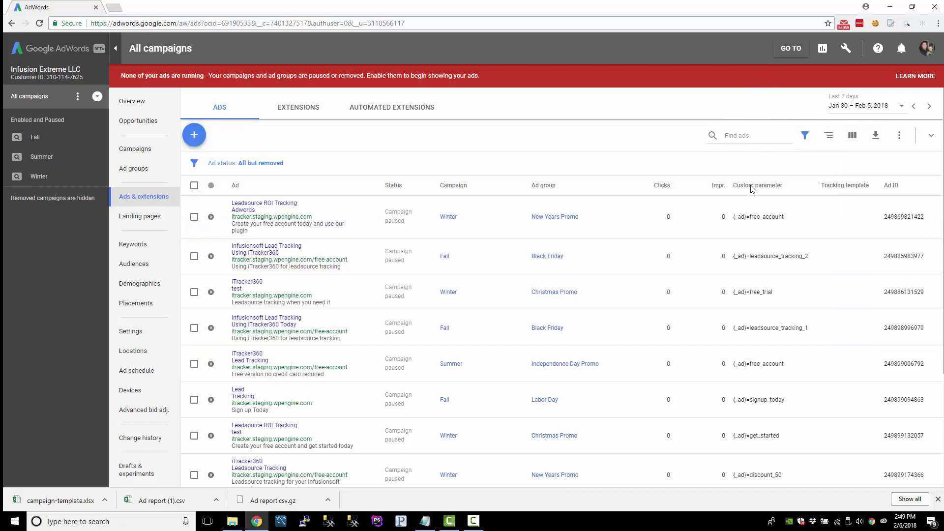
double_click(750, 217)
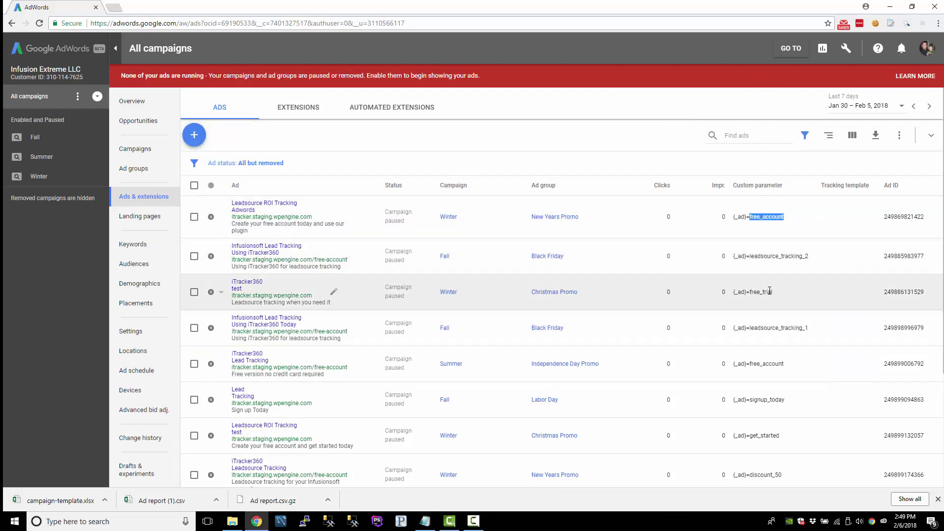
double_click(770, 292)
left_click_drag(766, 328, 810, 328)
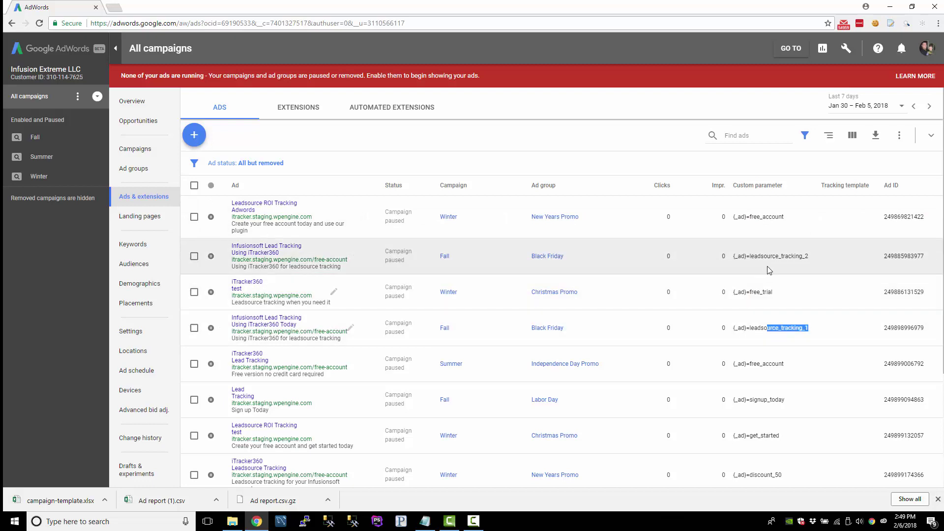
left_click_drag(756, 256, 827, 256)
left_click(787, 269)
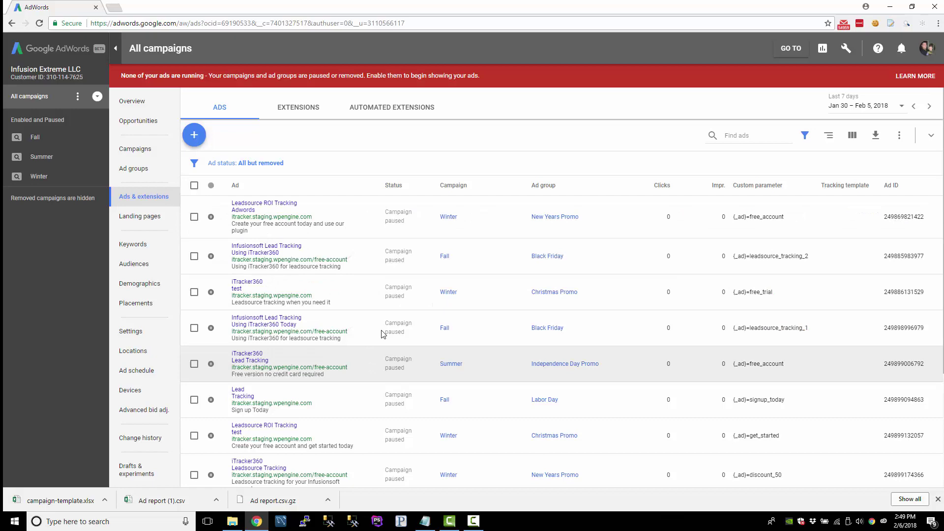
scroll(807, 350, "down", 1)
scroll(793, 369, "up", 1)
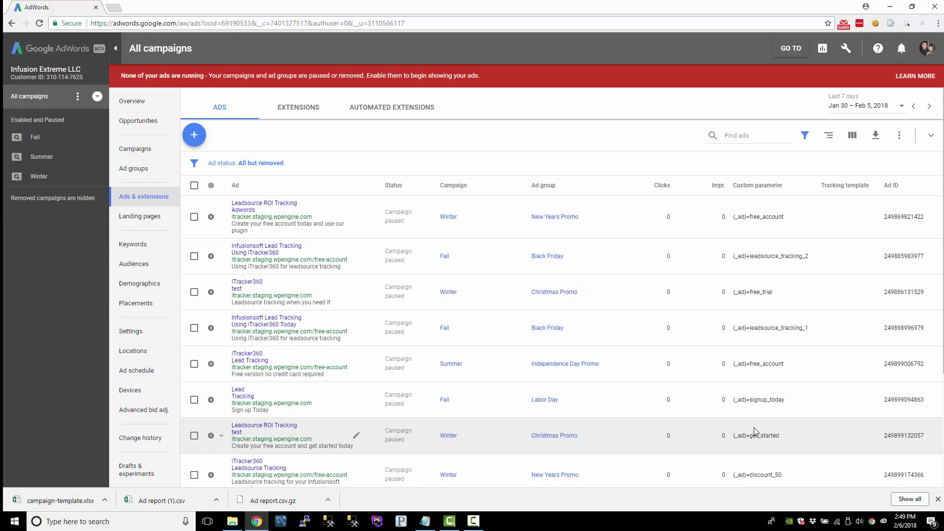
Select the whole updated tracking template line in video.txt to copy it.
key("alt+Tab")
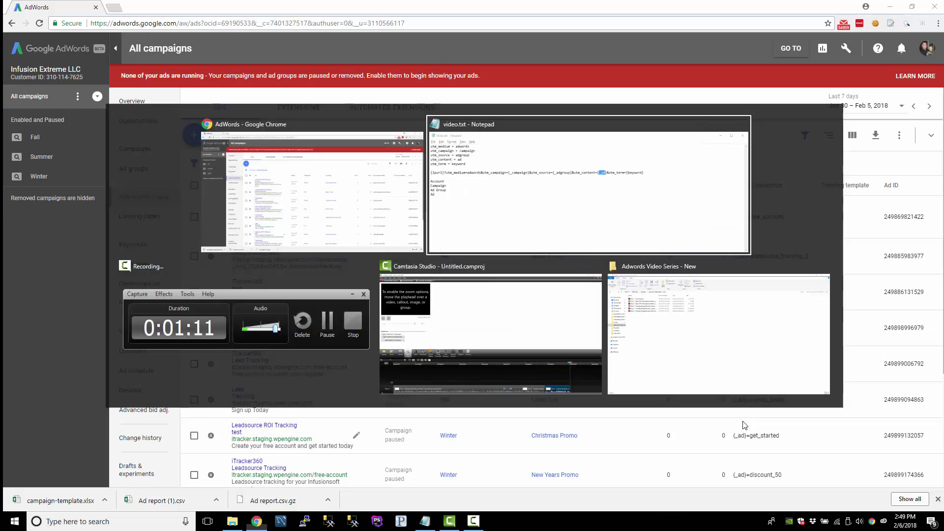
key("alt+Tab")
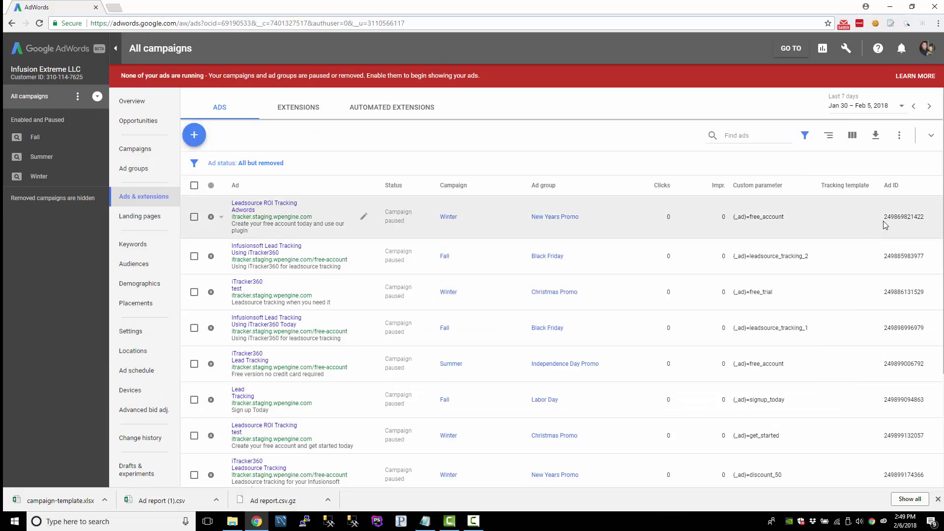
left_click_drag(884, 217, 931, 221)
key("alt+Tab")
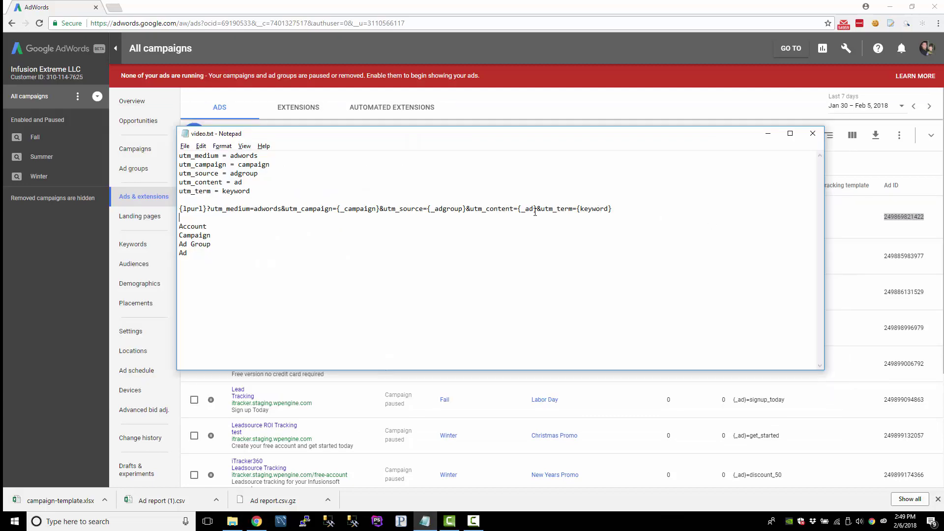
left_click_drag(516, 209, 535, 208)
left_click(626, 211)
key("shift+Home")
key("alt+Tab")
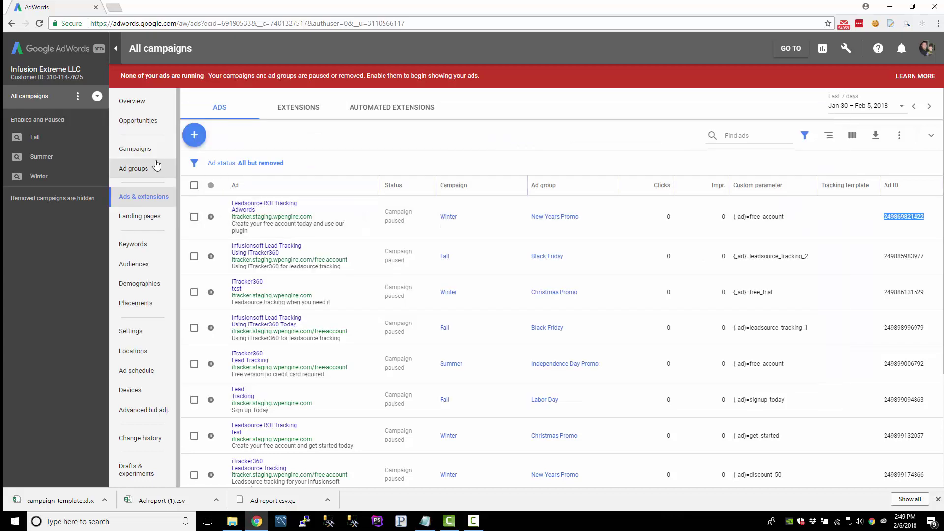
Paste the copied template into the account-level Tracking template field in Account Settings.
left_click(140, 338)
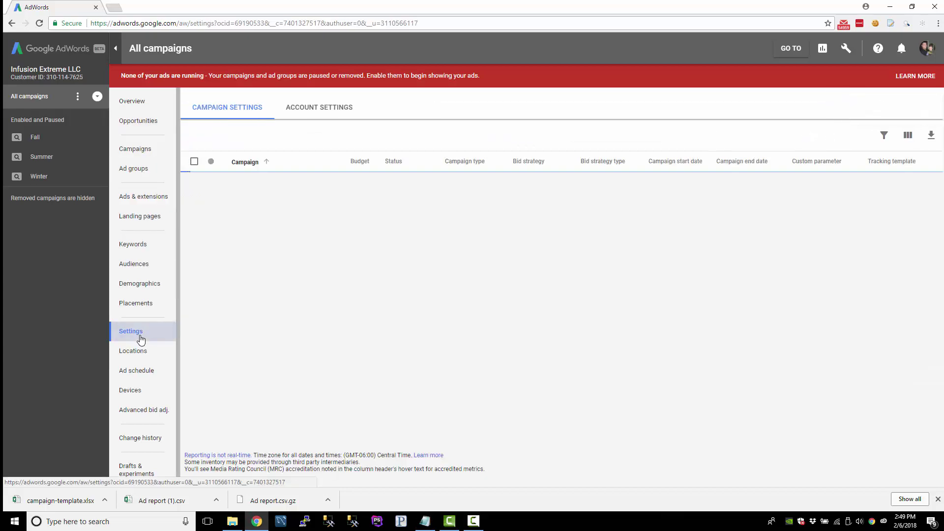
left_click(317, 108)
left_click(466, 147)
key("ctrl+a")
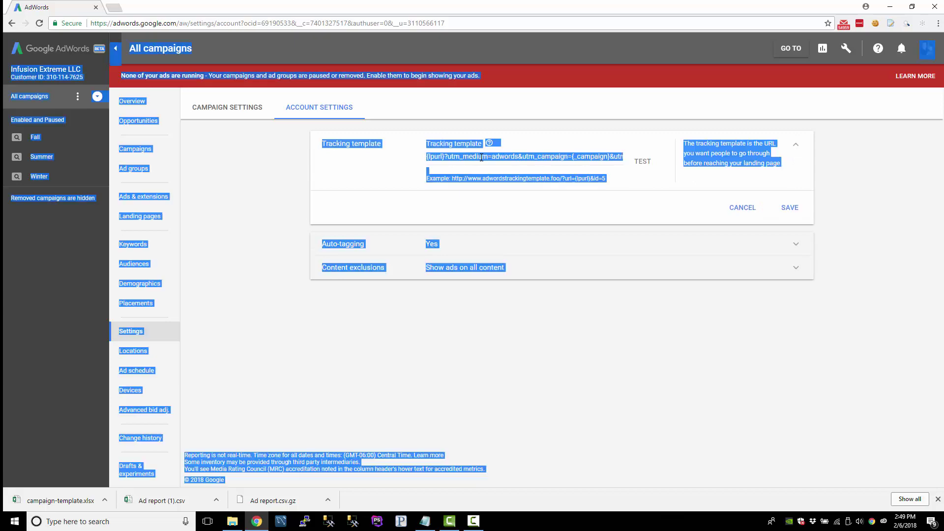
left_click(576, 162)
key("End")
Test the template, confirm all 8 sample landing pages and the {_ad} value, then save it.
left_click(641, 161)
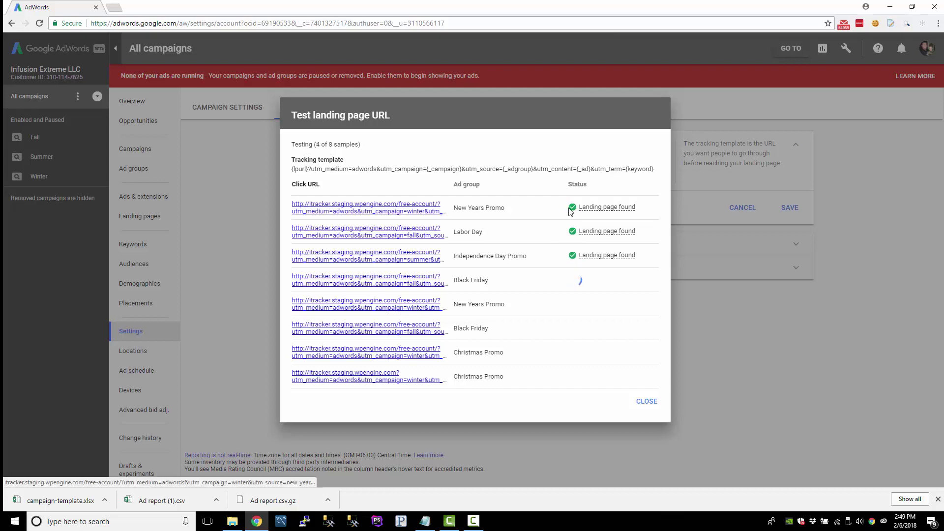
mouse_move(592, 213)
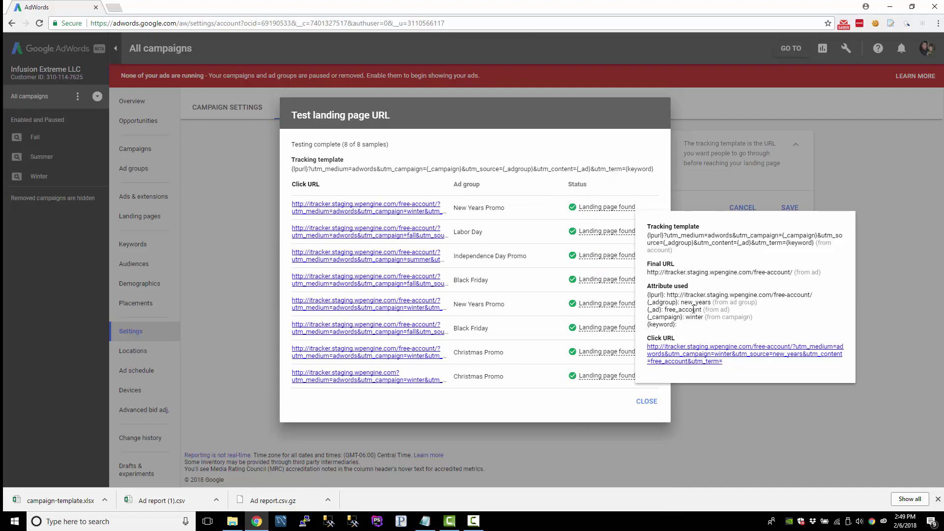
left_click_drag(650, 309, 706, 310)
left_click(590, 303)
left_click(790, 207)
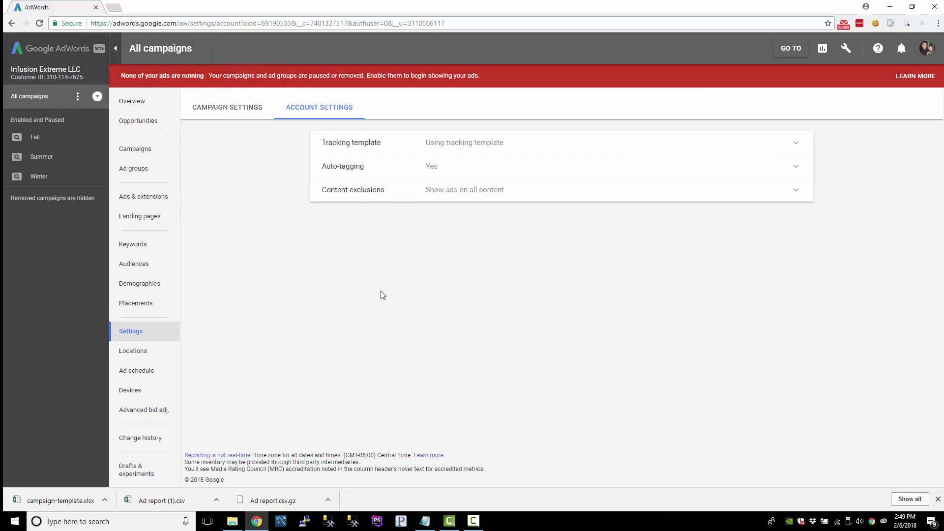
key("alt+Tab")
left_click(454, 244)
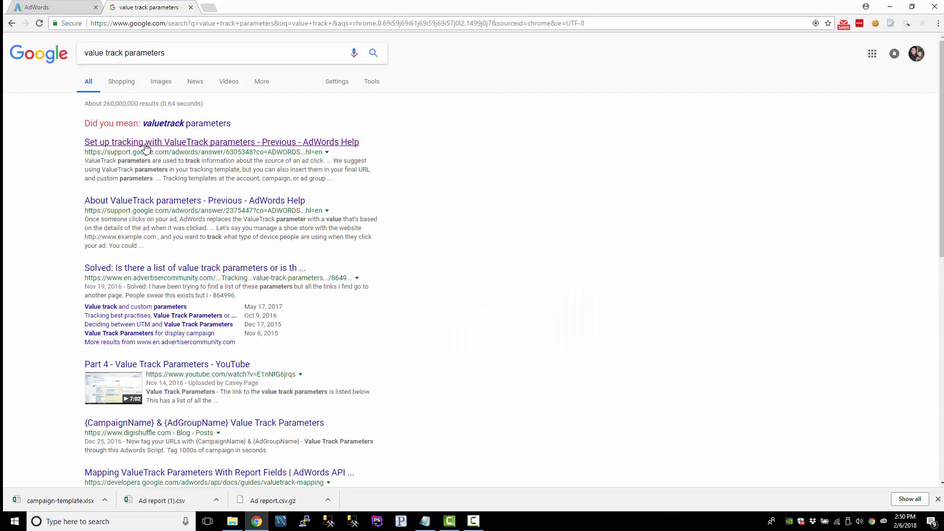
Open the first AdWords Help result and scroll to the Available ValueTrack parameters section.
left_click(140, 150)
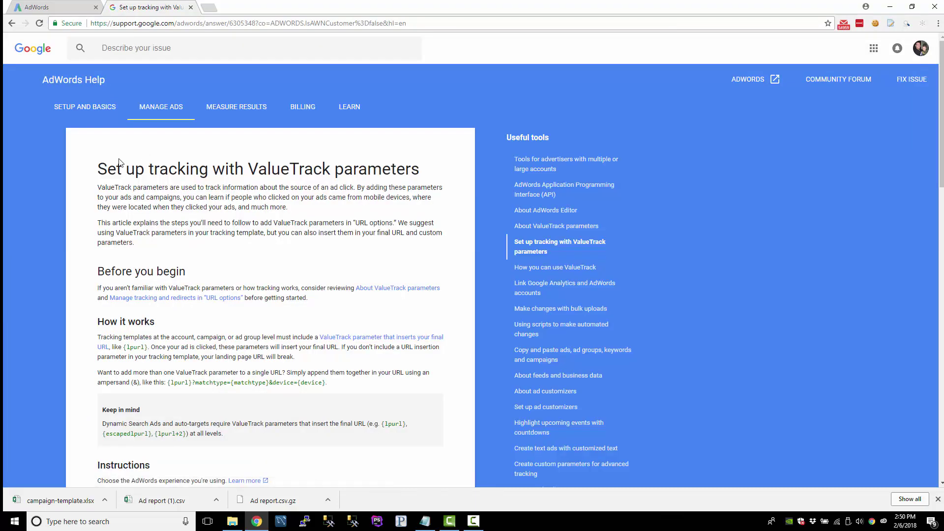
left_click_drag(107, 169, 326, 170)
left_click(327, 169)
scroll(251, 187, "down", 6)
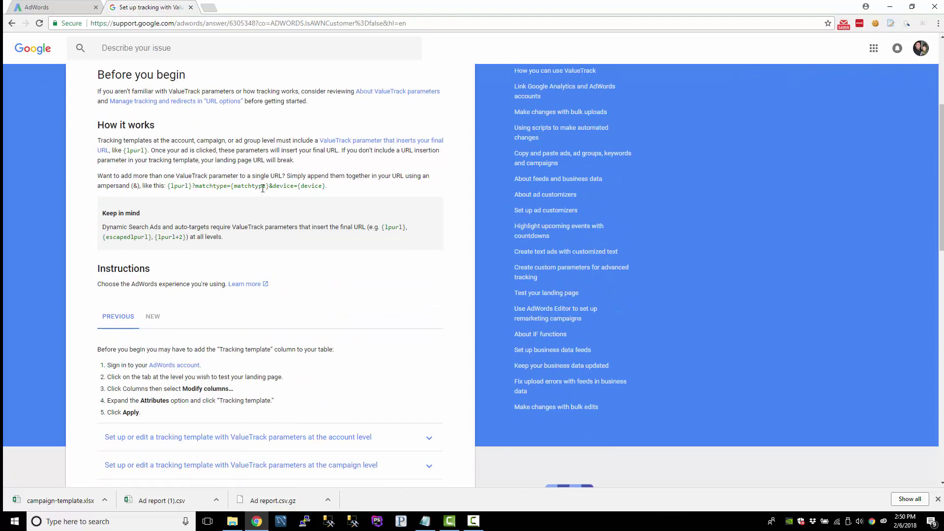
scroll(249, 185, "down", 2)
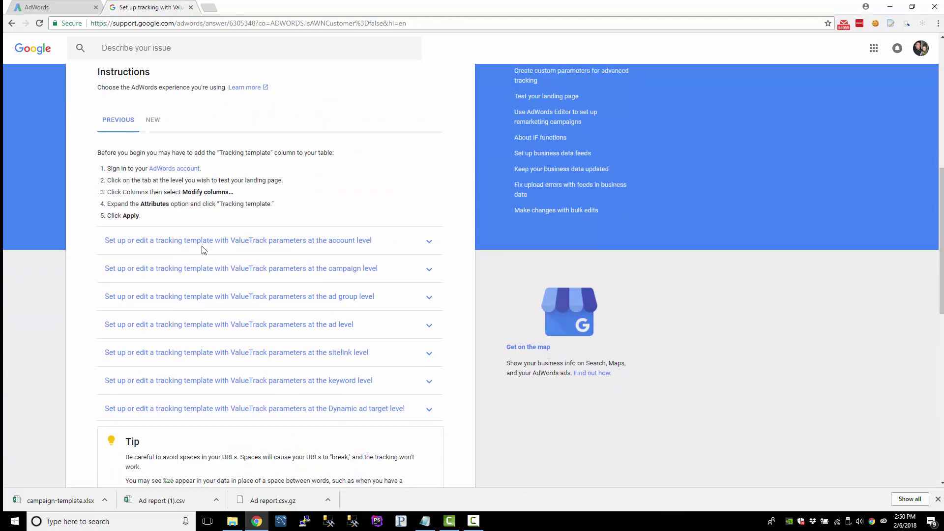
scroll(228, 236, "down", 2)
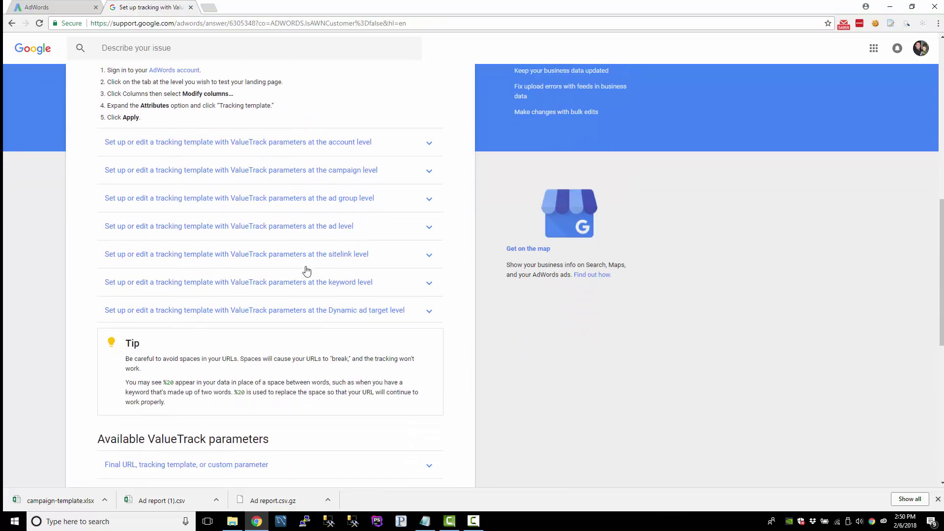
scroll(236, 219, "down", 5)
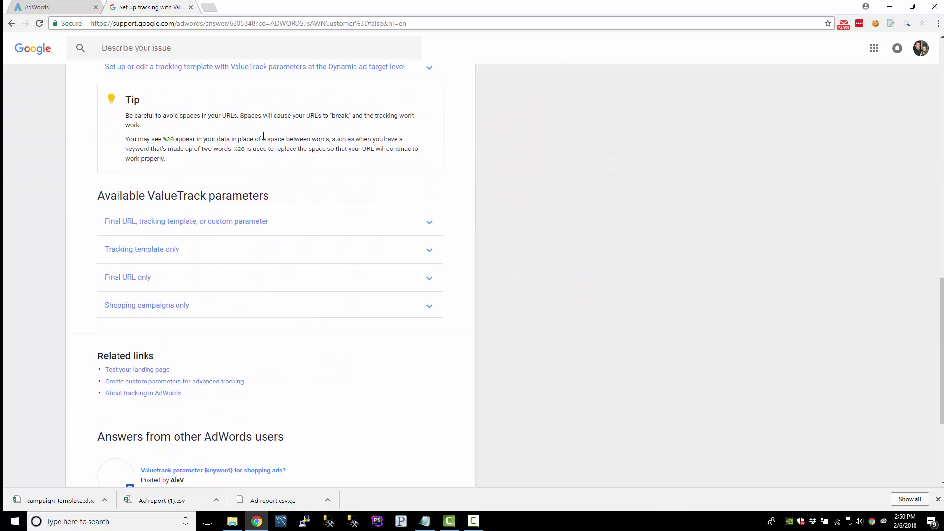
scroll(164, 182, "down", 2)
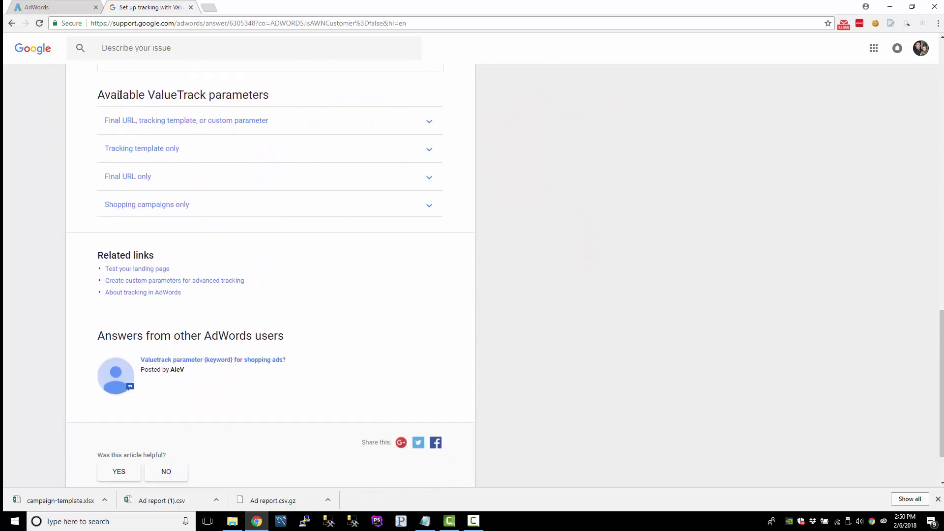
left_click_drag(120, 95, 280, 102)
Expand 'Final URL, tracking template, or custom parameter' and locate the {keyword} parameter.
left_click(282, 98)
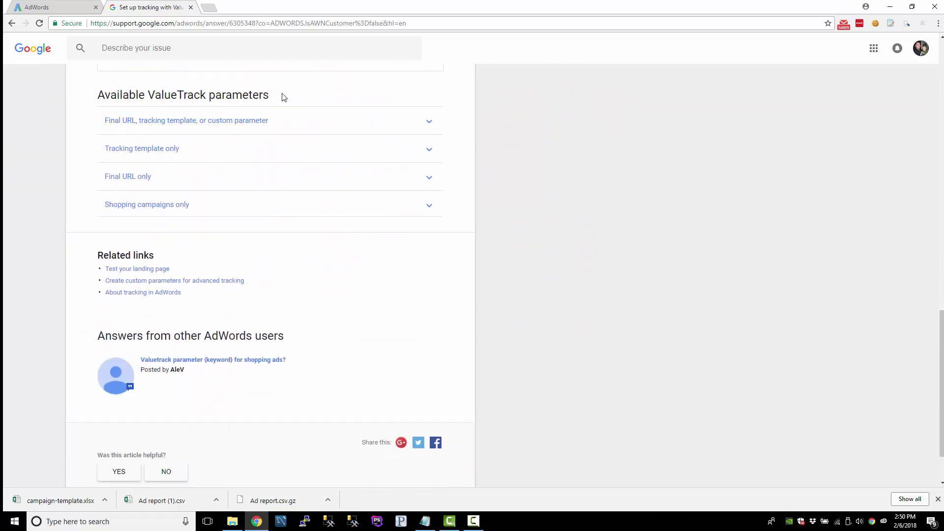
left_click(132, 121)
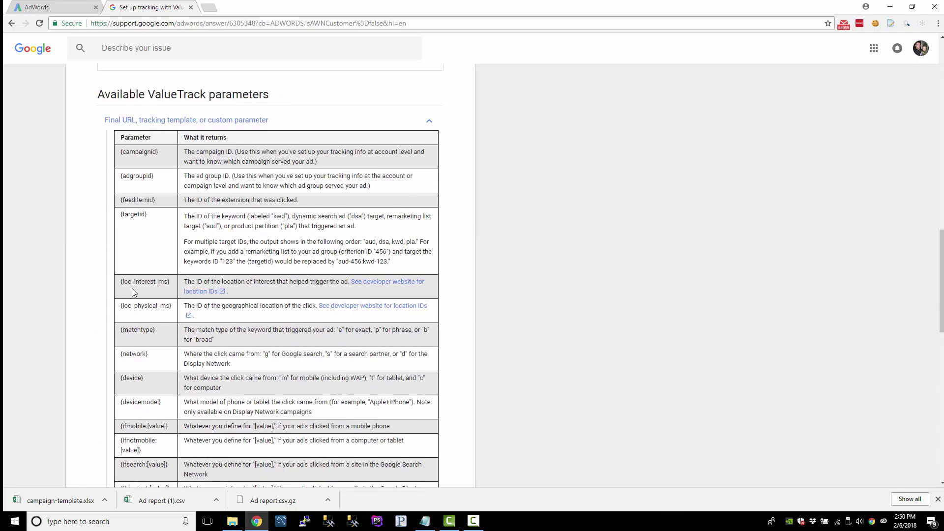
scroll(134, 300, "down", 1)
scroll(140, 321, "down", 2)
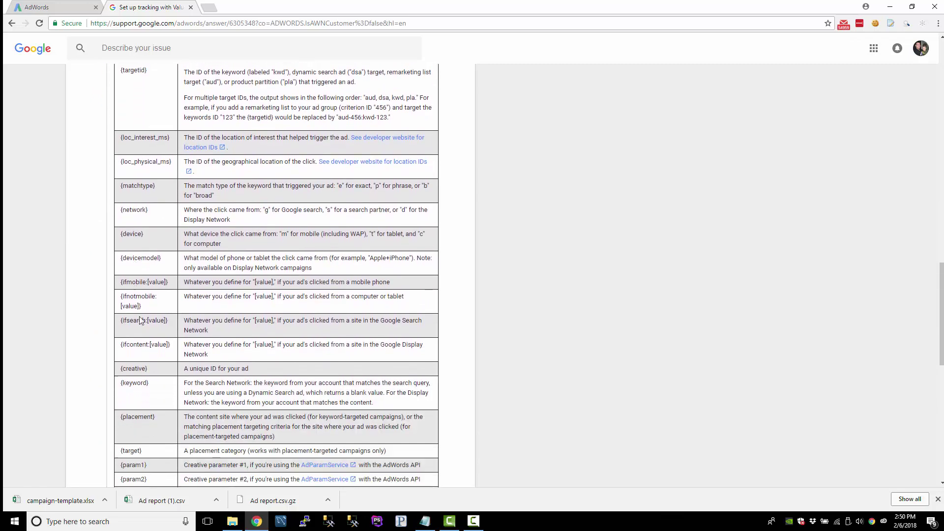
left_click_drag(122, 379, 148, 381)
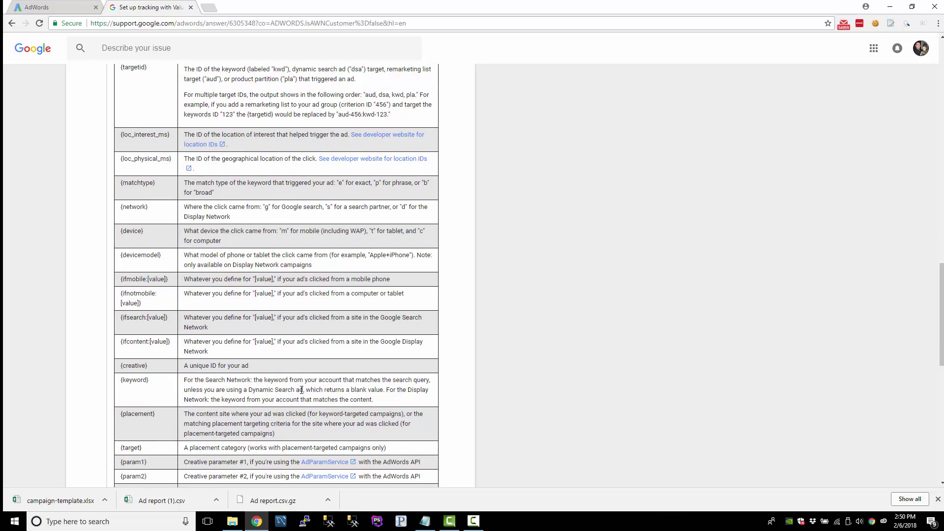
scroll(308, 392, "down", 1)
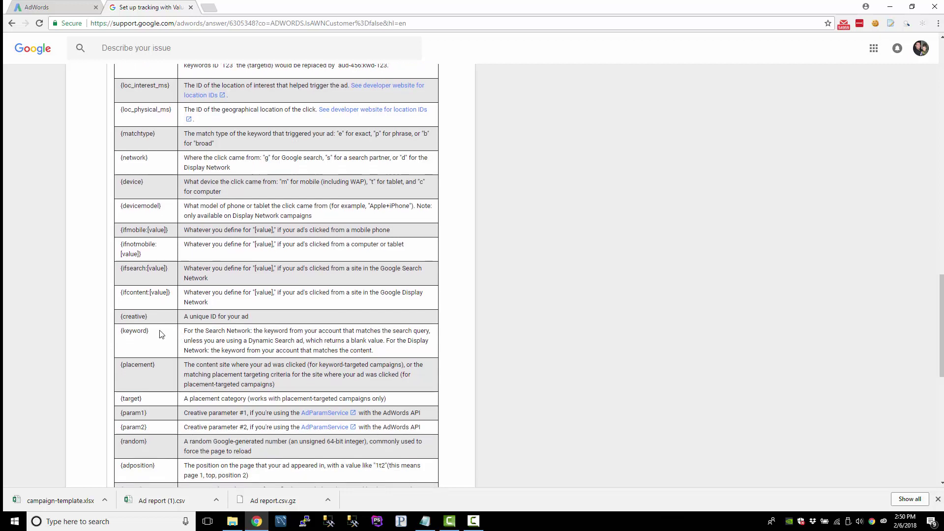
left_click_drag(150, 331, 118, 334)
left_click(141, 336)
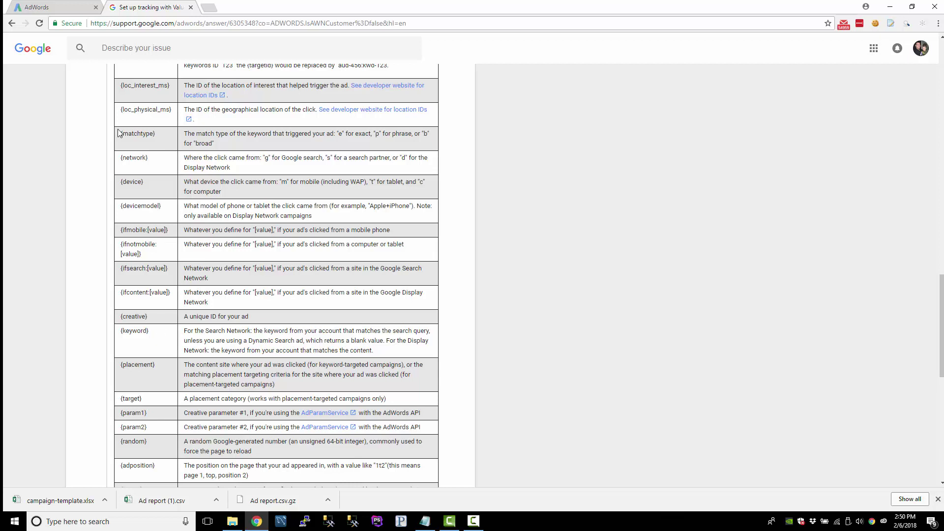
Review the {matchtype} parameter and its exact-match value description.
left_click_drag(120, 133, 149, 134)
left_click_drag(336, 134, 400, 152)
left_click(277, 155)
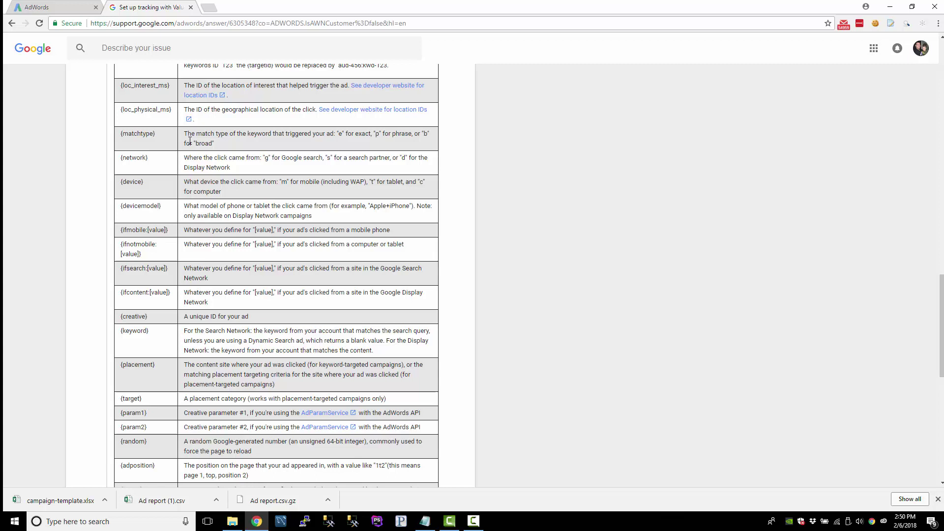
left_click_drag(121, 134, 162, 140)
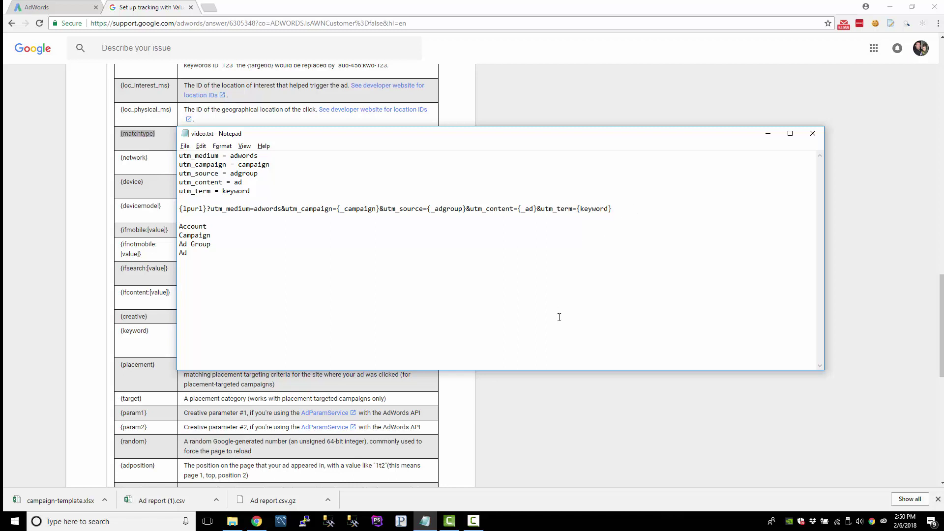
Write the example line 'e - nike shoes' in the notes.
type("nike shoes_e")
left_click_drag(222, 288, 242, 299)
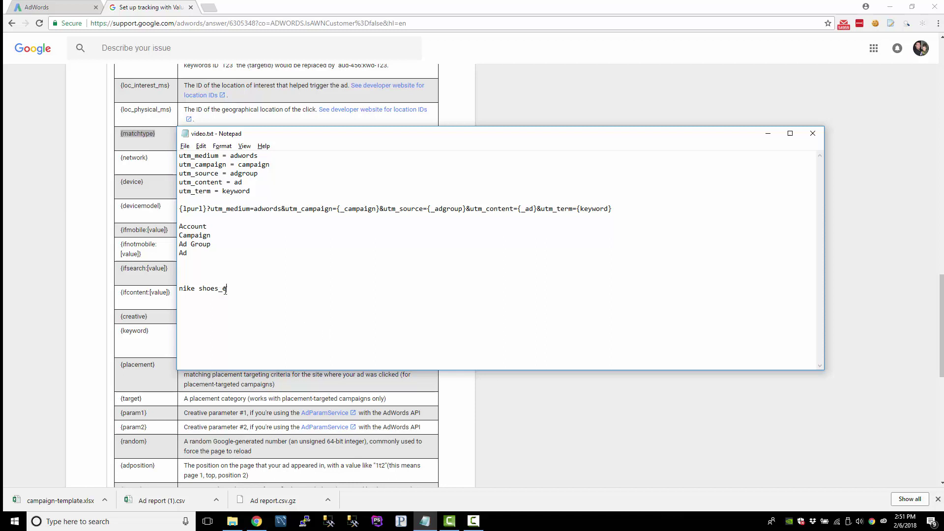
left_click_drag(217, 288, 256, 287)
key("BackSpace")
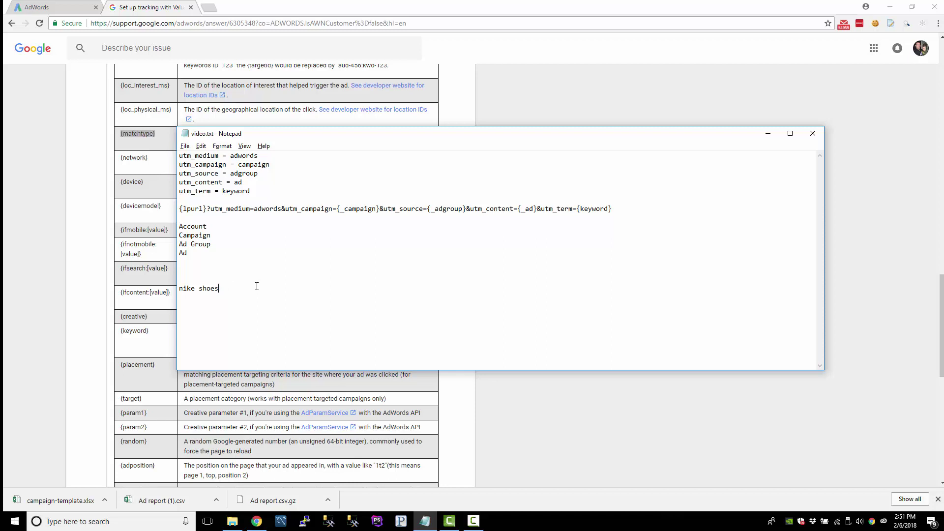
key("Home")
type("e -")
key("End")
key("shift+Home")
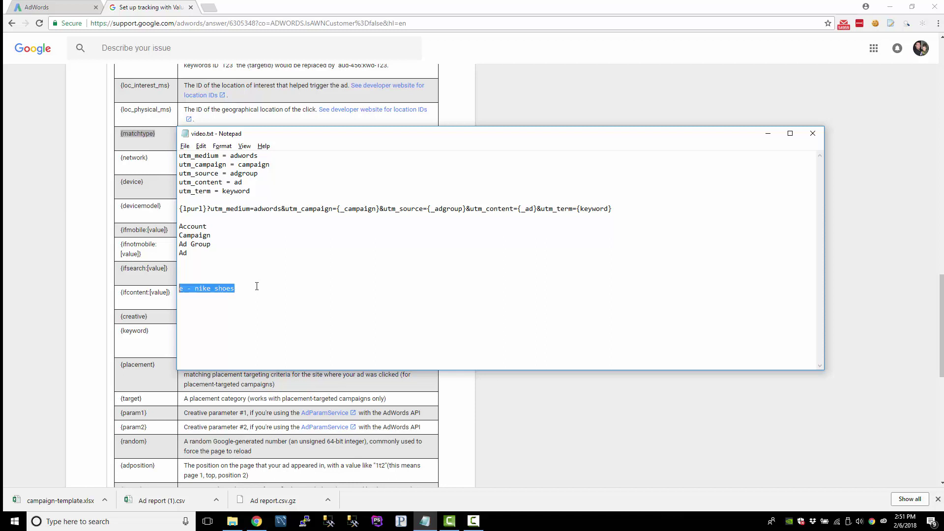
Remove the example line and insert {matchtype}_ before {keyword} in utm_term.
double_click(587, 210)
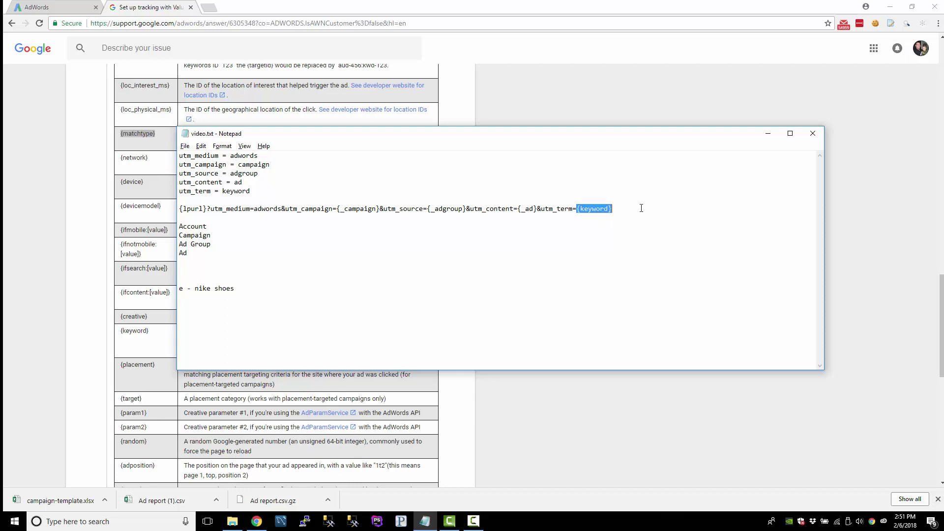
left_click(578, 210)
left_click(252, 291)
key("shift+Home")
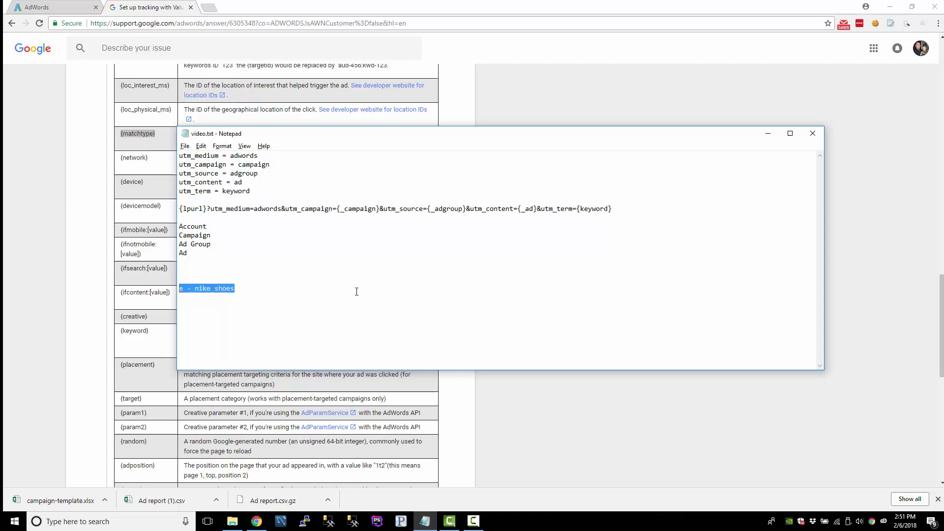
key("ctrl+x")
type("{matchtype")
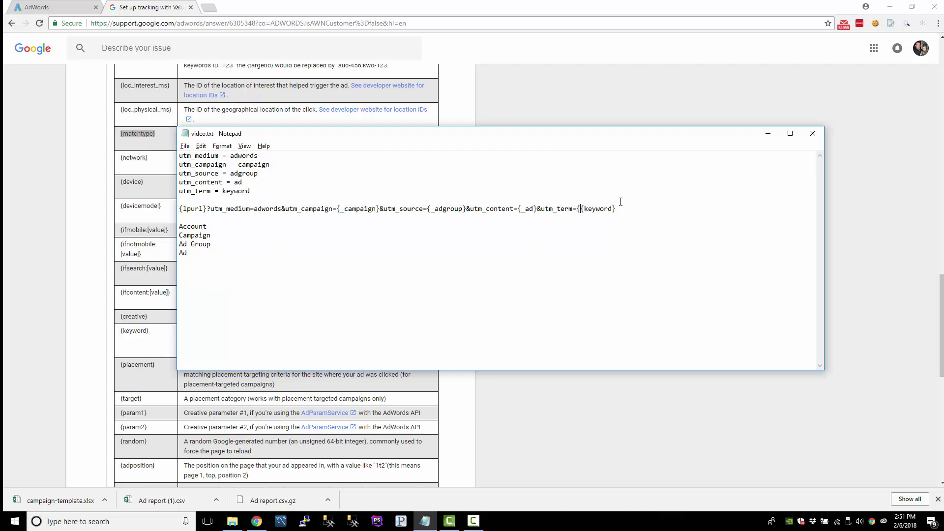
type("}")
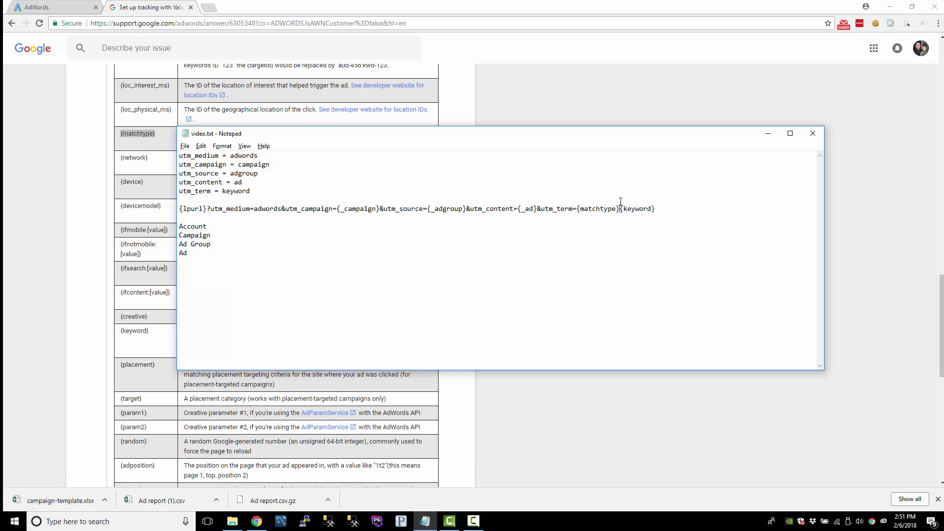
type("_")
left_click_drag(576, 208, 618, 207)
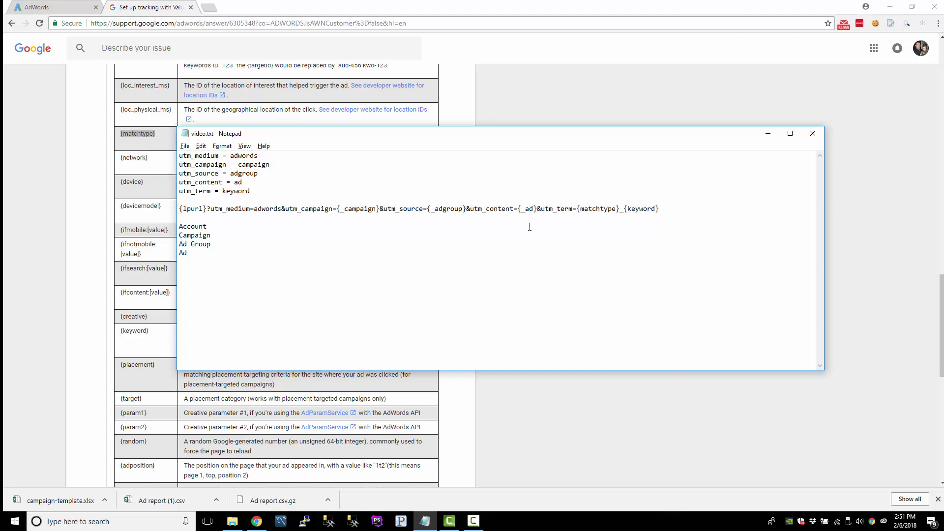
left_click(96, 318)
scroll(121, 317, "up", 3)
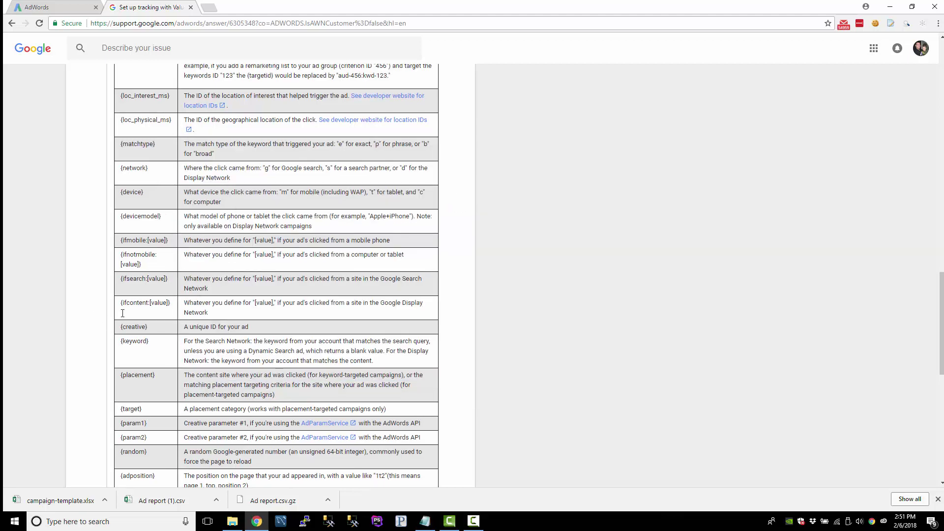
left_click_drag(119, 333, 173, 333)
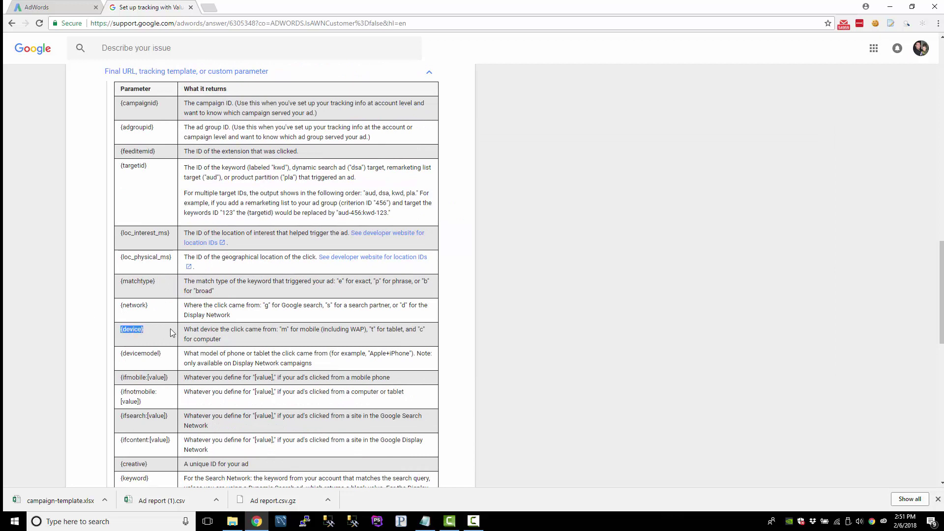
double_click(391, 331)
key("alt+Tab")
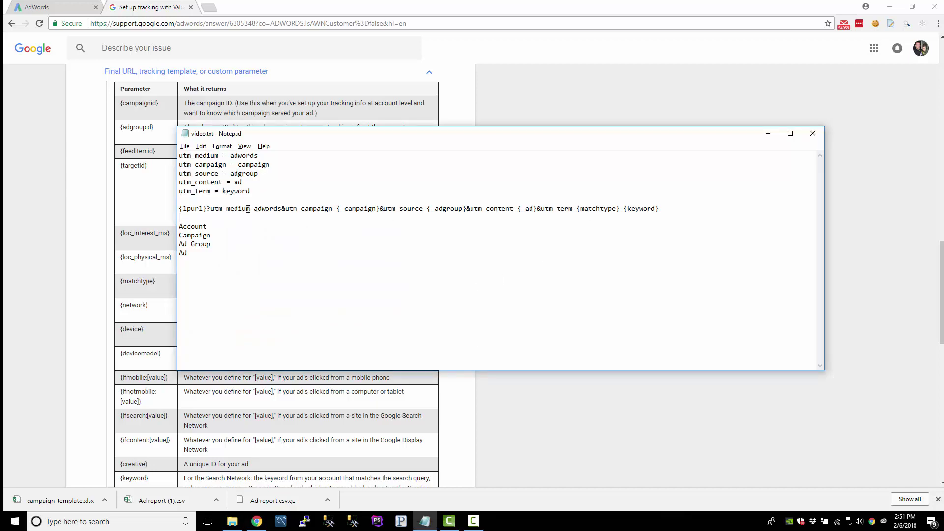
left_click_drag(258, 210, 283, 210)
Insert _{device} after adwords so utm_medium reads adwords_{device}.
left_click(283, 208)
type("_")
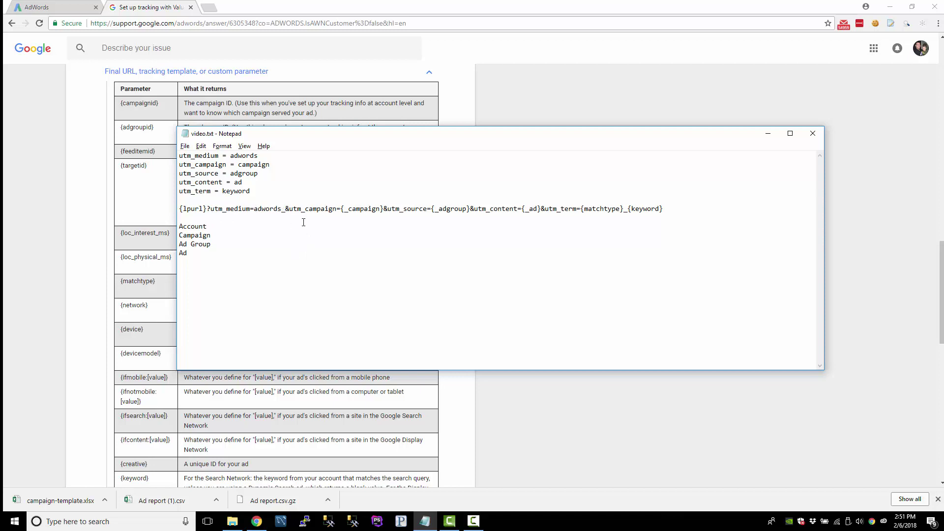
type("m")
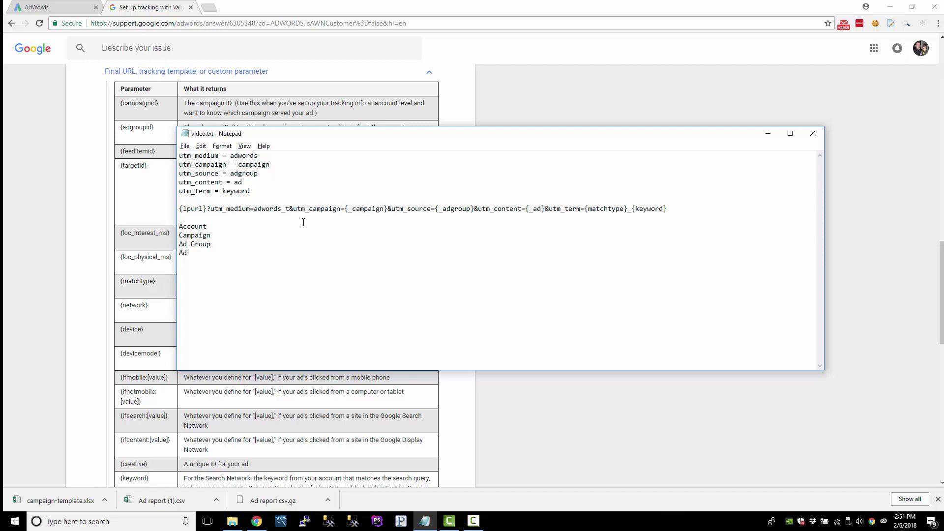
key("BackSpace")
type("{device}")
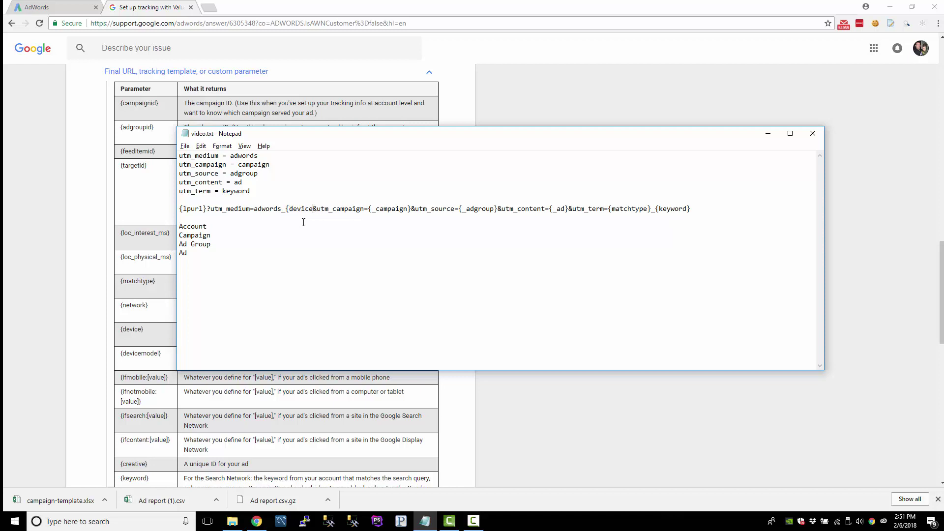
left_click(254, 208, "shift")
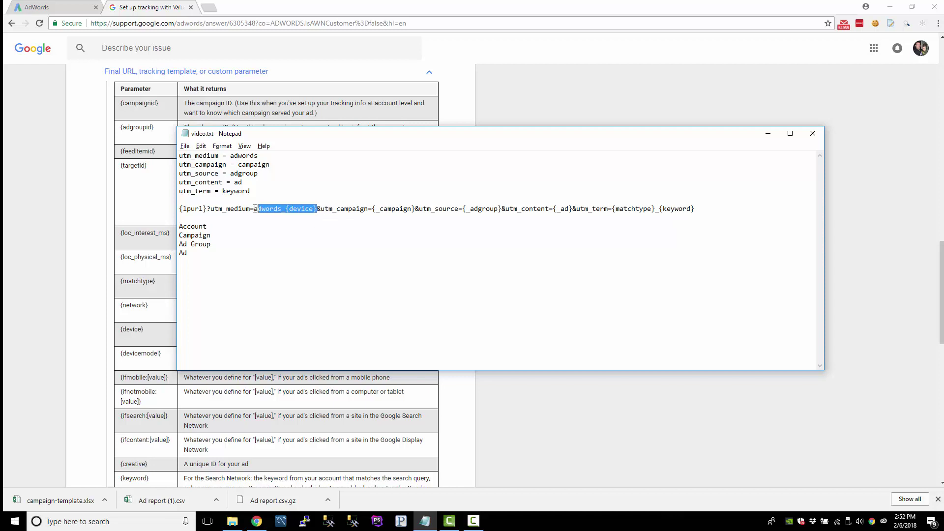
left_click(268, 245)
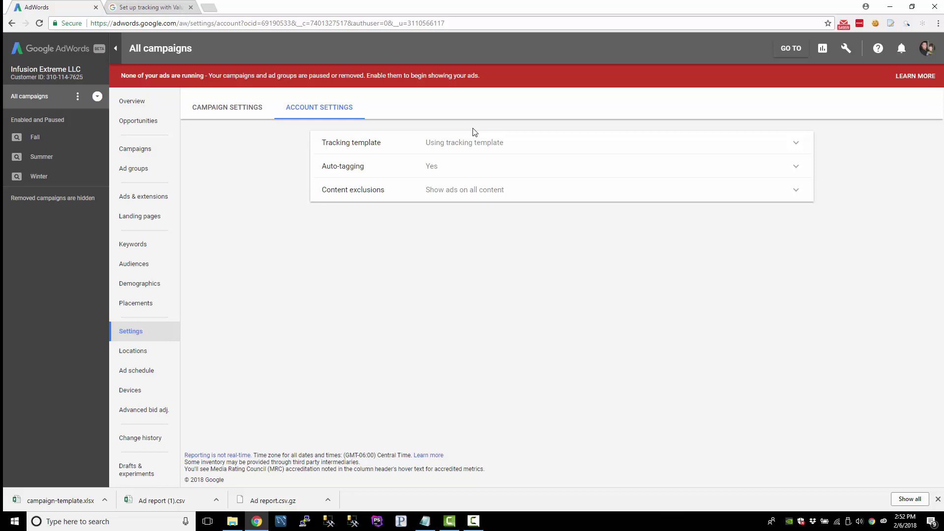
Paste the adwords_{device} template into the account tracking template, test it, and open the Black Friday click URL.
left_click(506, 157)
key("ctrl+a")
key("ctrl+v")
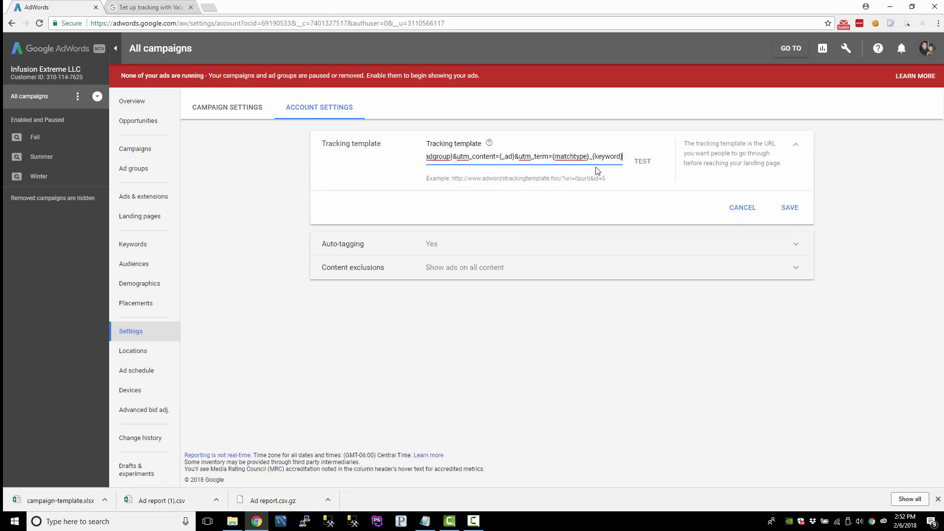
left_click(660, 162)
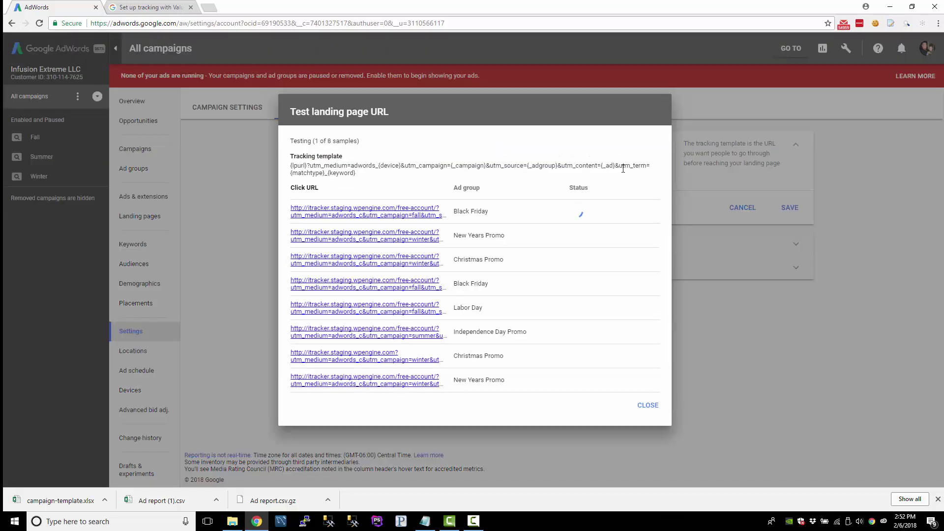
left_click(382, 216)
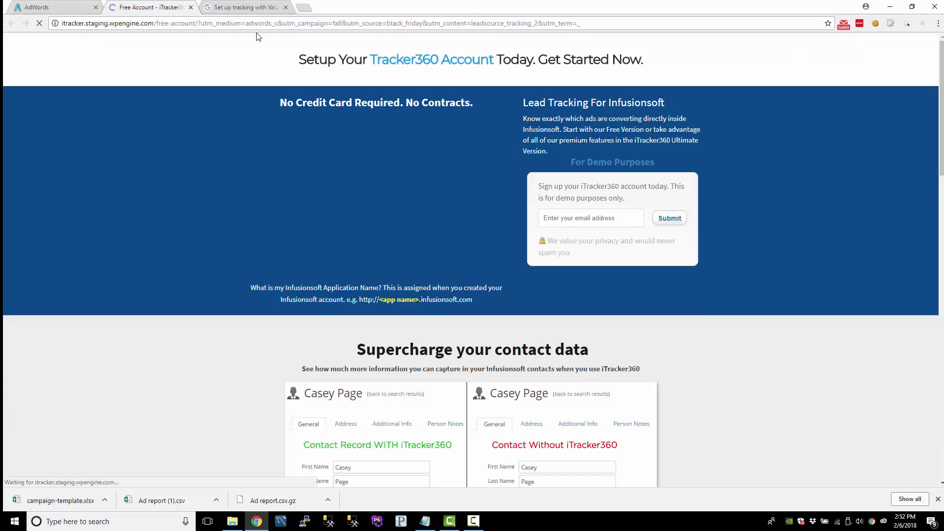
Confirm the landing-page URL shows utm_medium=adwords_c and check its utm_term value.
left_click_drag(249, 24, 279, 28)
left_click(277, 23)
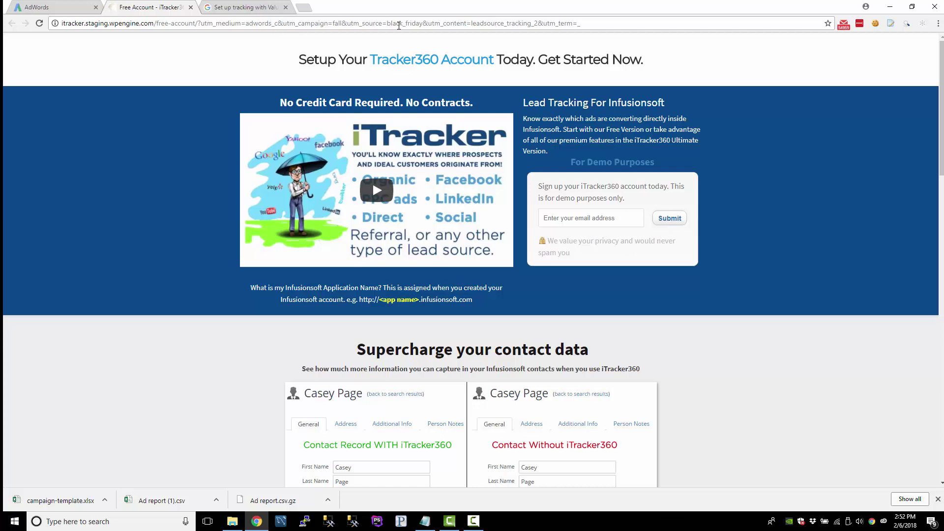
double_click(555, 25)
left_click(581, 24)
Compare with the template's {matchtype}_{keyword} and delete the trailing underscore after utm_term= in the URL.
key("alt+Tab")
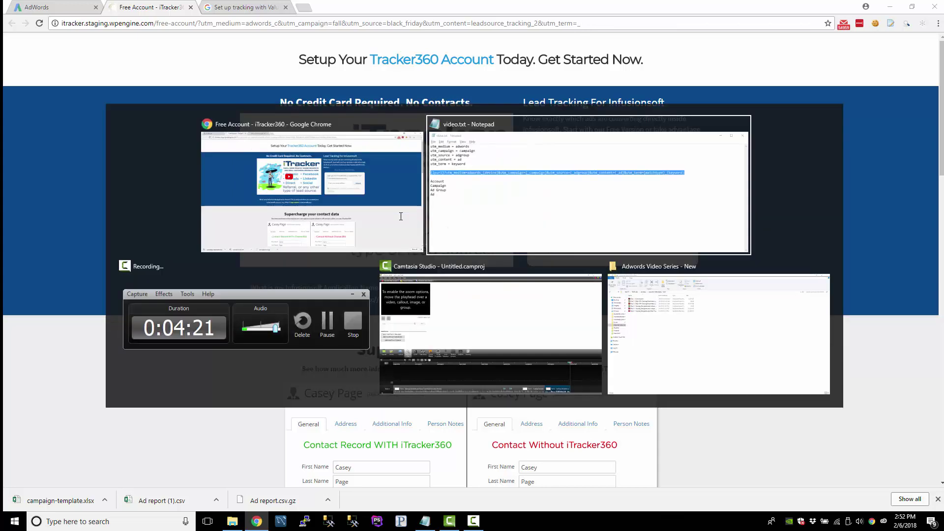
left_click(648, 200)
left_click_drag(655, 212, 702, 204)
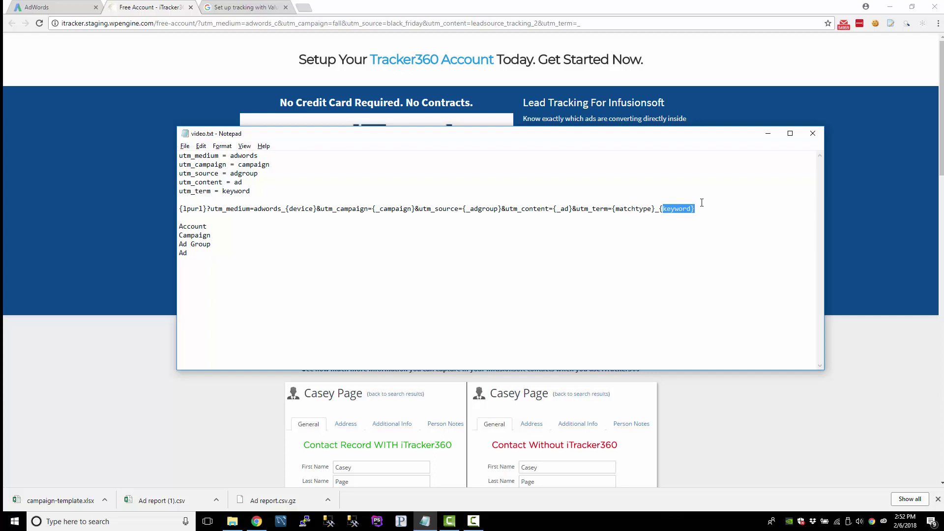
left_click(660, 216)
left_click_drag(577, 23, 588, 26)
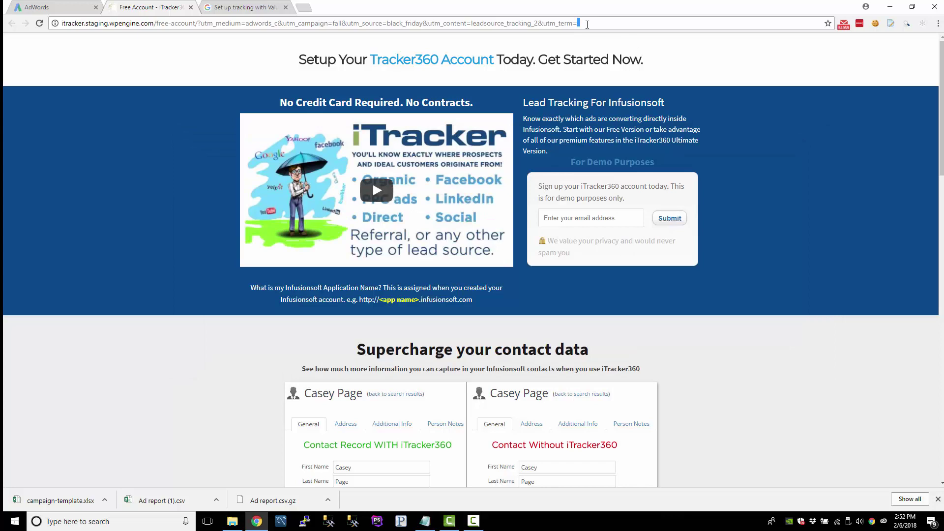
key("BackSpace")
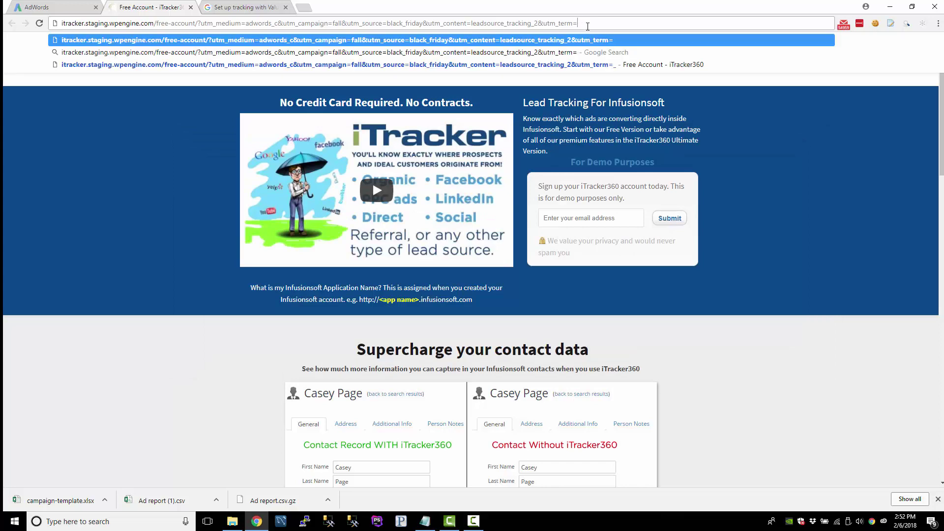
Recheck {keyword} in the Notepad template, then return to the AdWords tab.
key("alt+Tab")
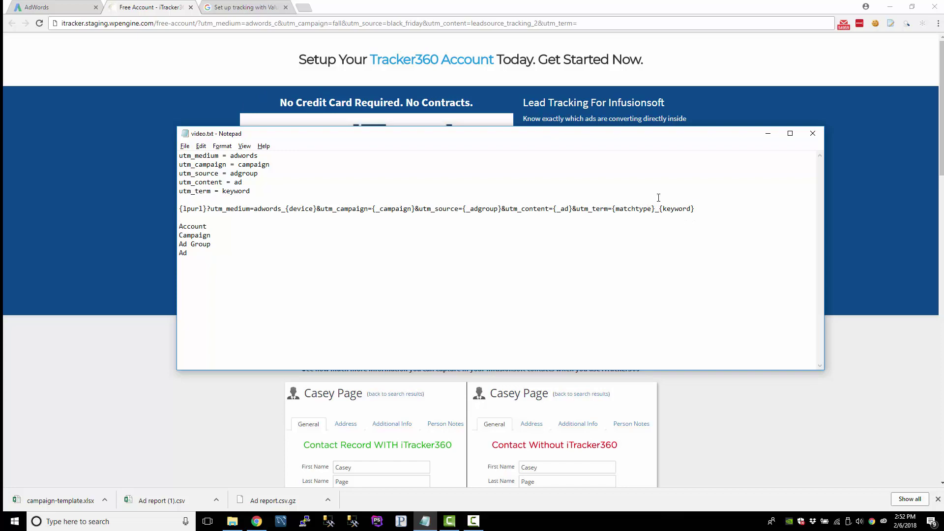
left_click_drag(695, 209, 658, 209)
left_click(673, 203)
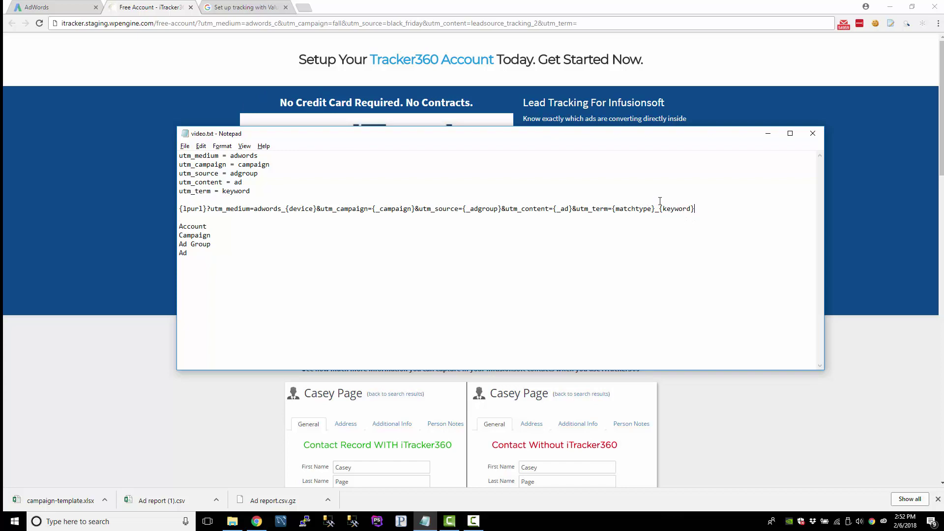
left_click(40, 13)
Close the test results, save the adwords_{device} tracking template, and open Tools > Ad Preview and Diagnosis.
left_click(647, 405)
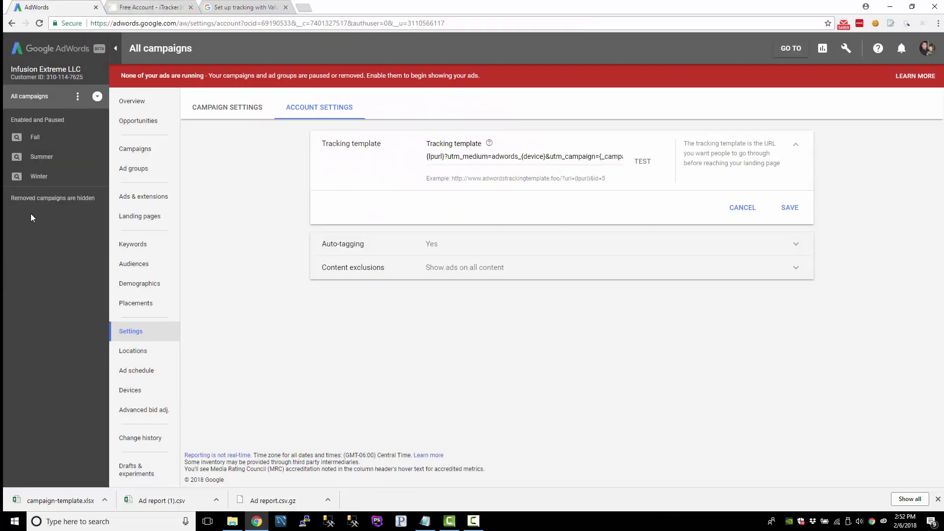
left_click(847, 49)
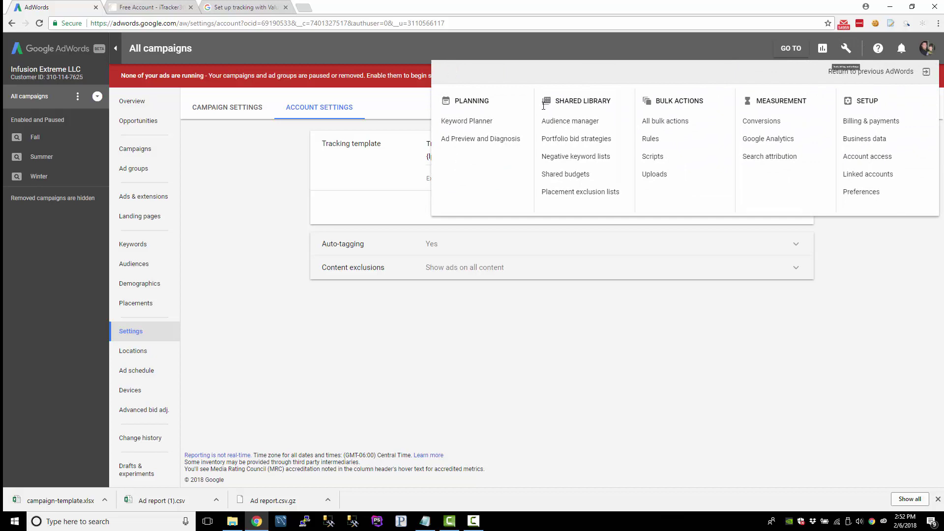
left_click(471, 142)
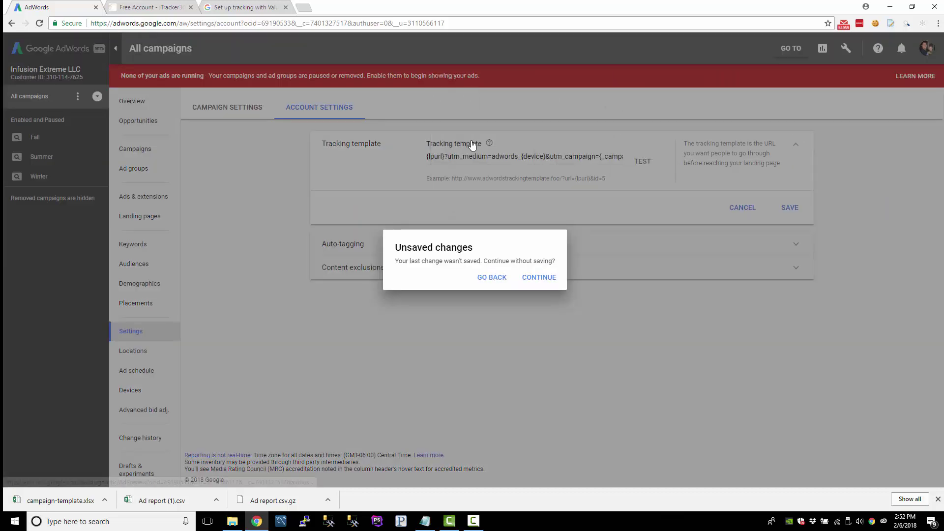
left_click(493, 278)
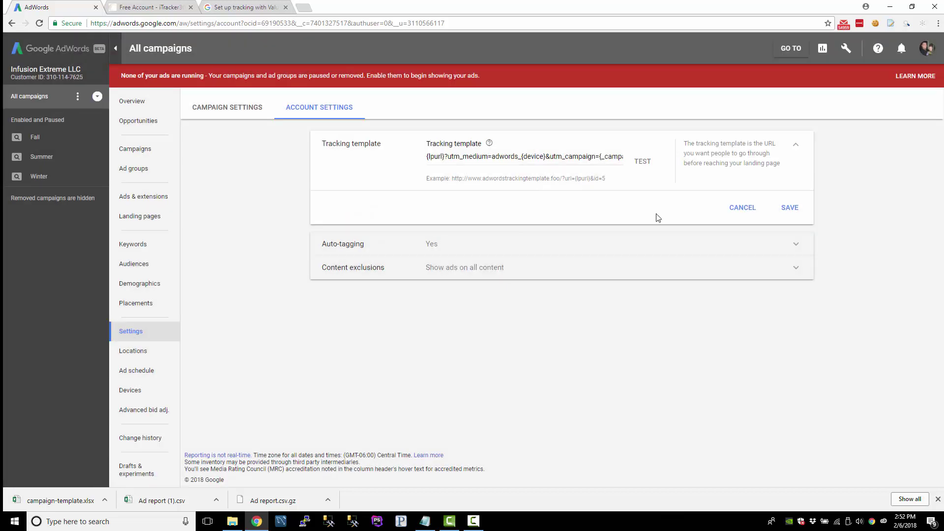
left_click(800, 203)
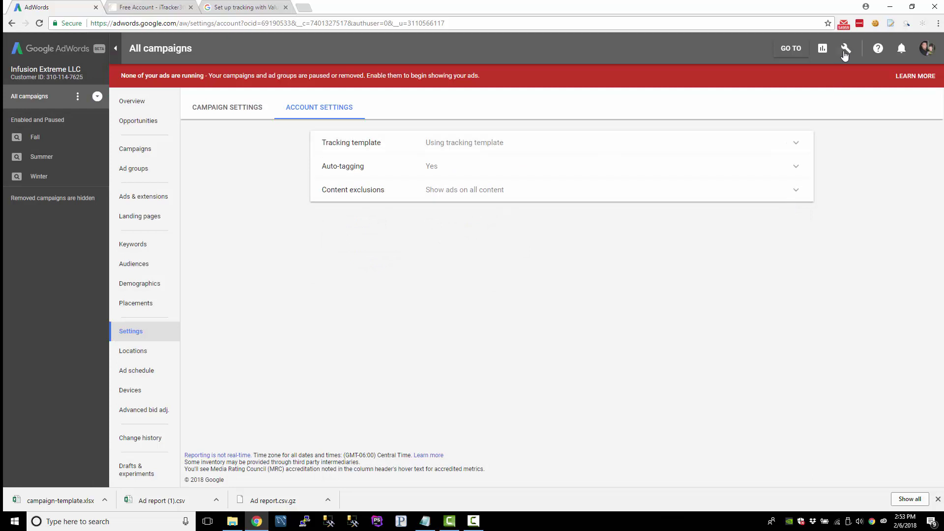
left_click(846, 48)
Preview Ad Preview results for the itracker360 search, then return to Account Settings.
left_click(507, 140)
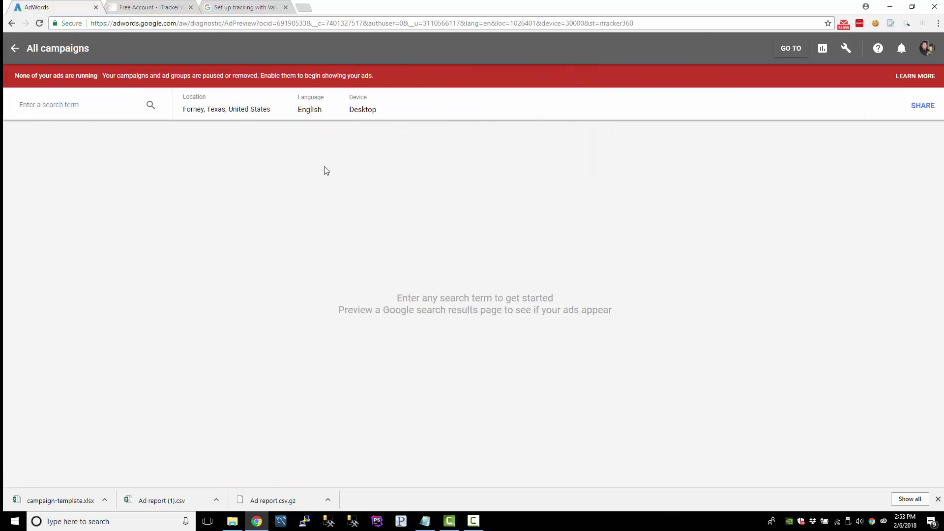
left_click(71, 103)
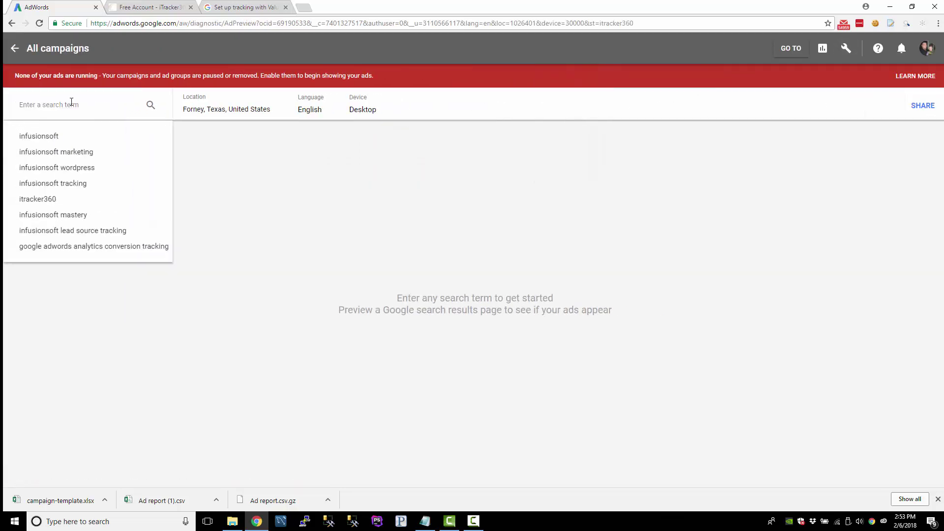
left_click(44, 199)
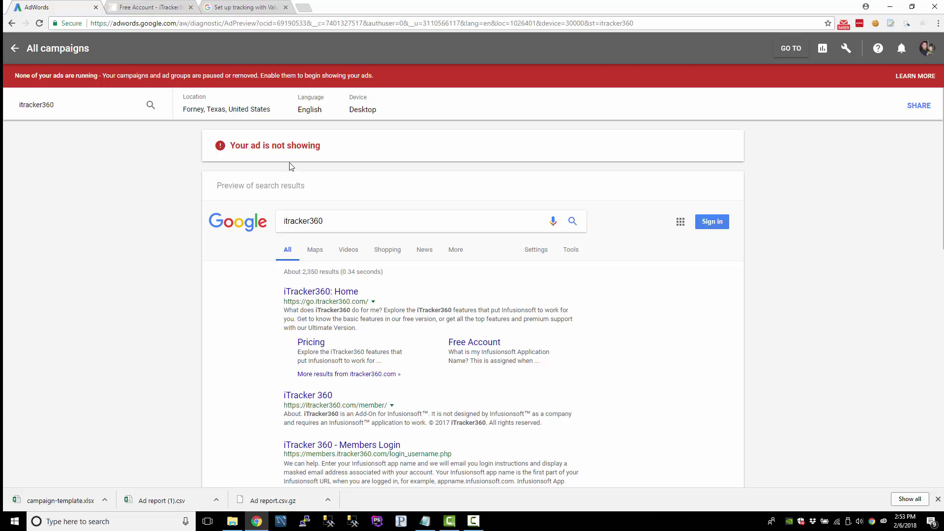
left_click(15, 49)
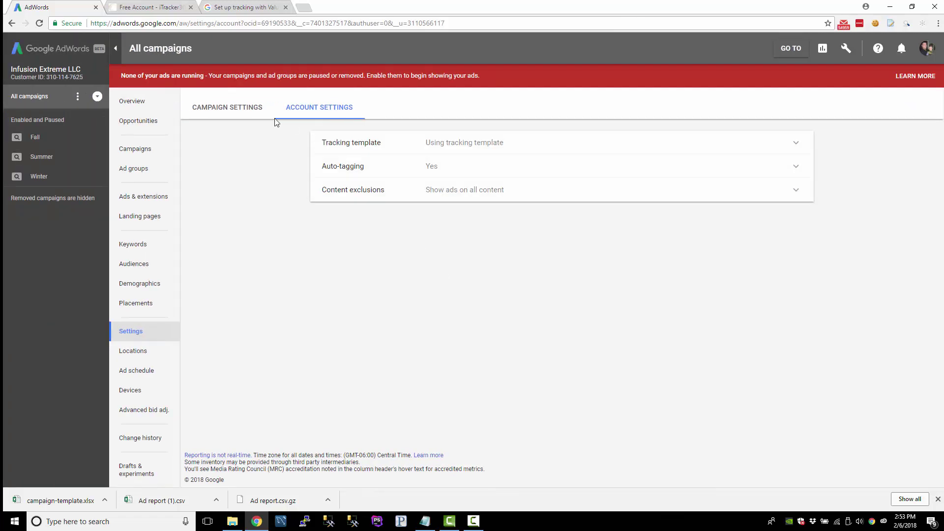
Highlight the {device} part of utm_medium in the notes and switch to the ValueTrack help article.
key("alt+Tab")
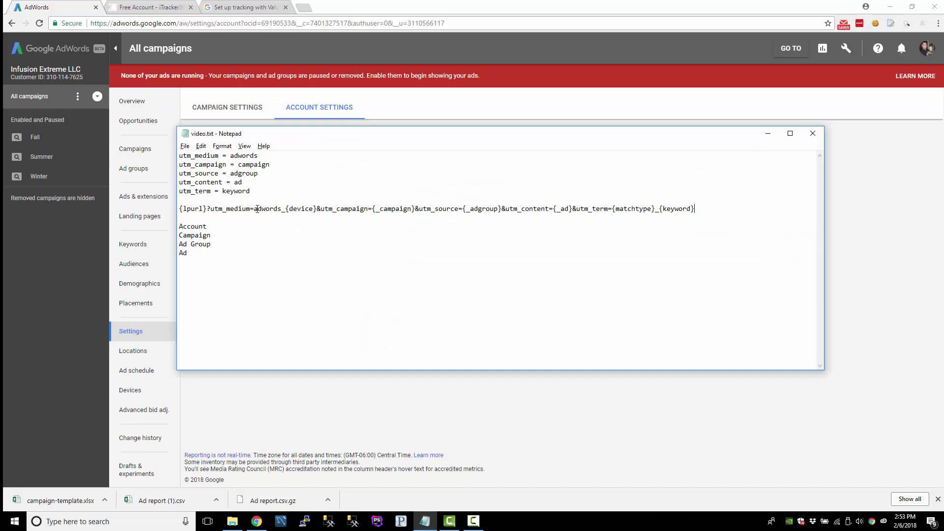
left_click_drag(256, 209, 315, 208)
left_click(322, 212)
left_click(231, 7)
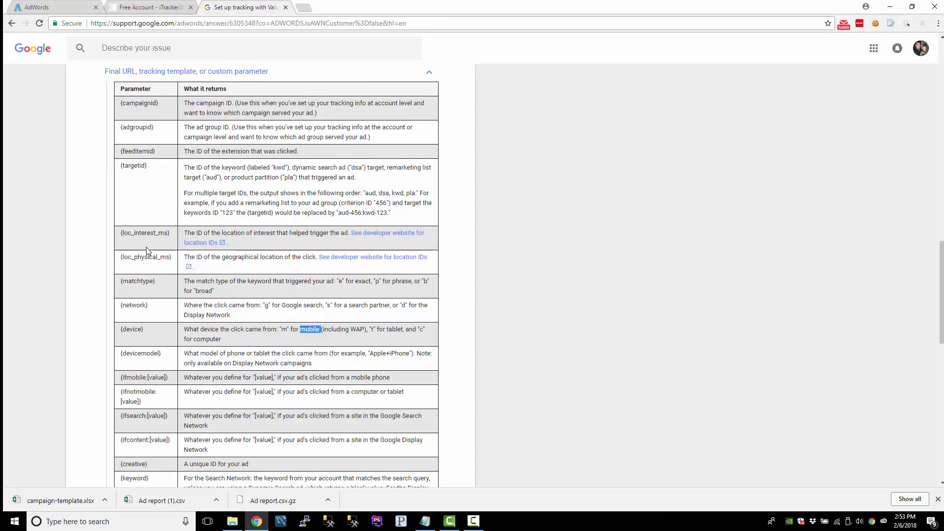
Highlight the {adgroupid} entry and other rows in the ValueTrack parameter table.
left_click_drag(121, 104, 166, 138)
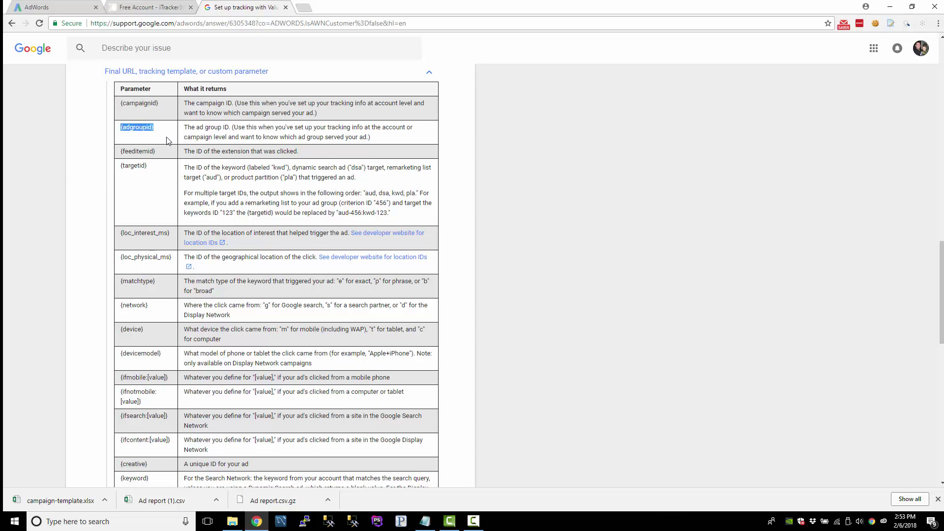
scroll(167, 148, "down", 2)
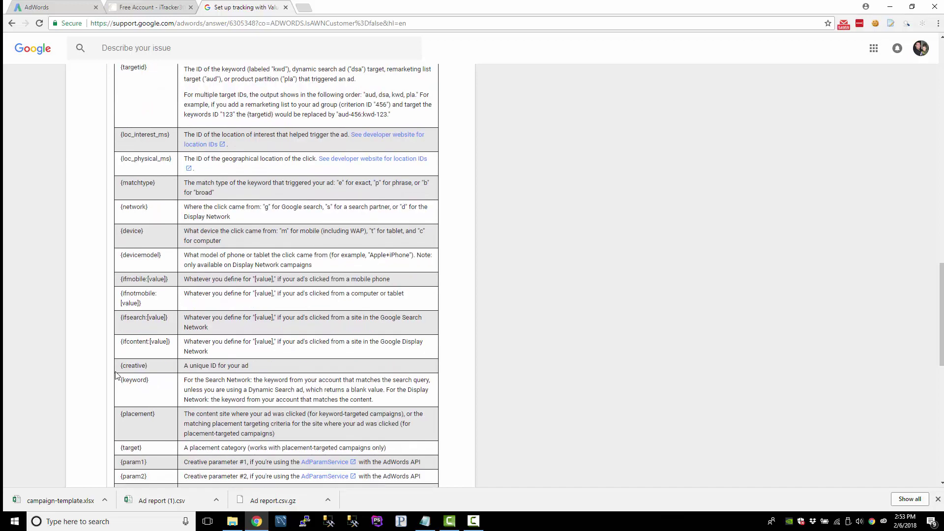
left_click_drag(120, 365, 253, 368)
left_click(218, 364)
scroll(163, 294, "up", 1)
scroll(162, 293, "up", 2)
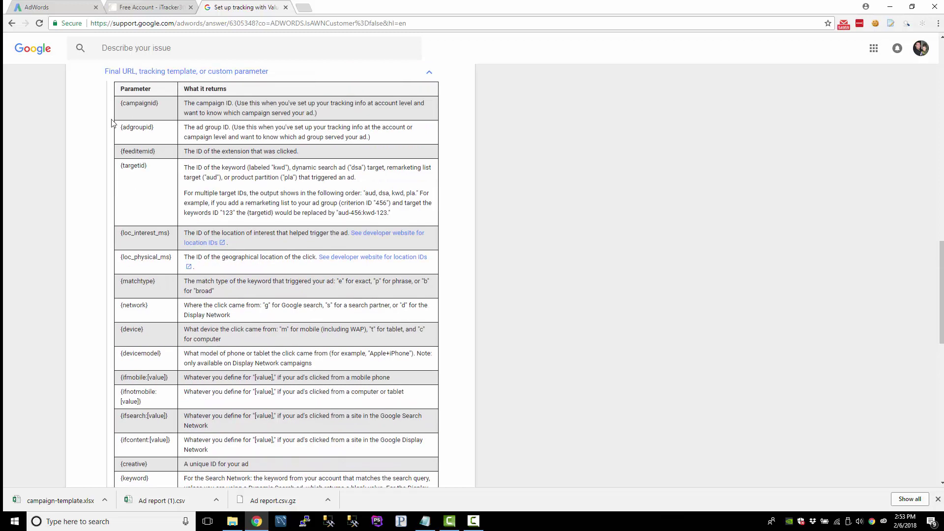
left_click_drag(117, 103, 144, 127)
left_click(181, 259)
scroll(180, 258, "down", 2)
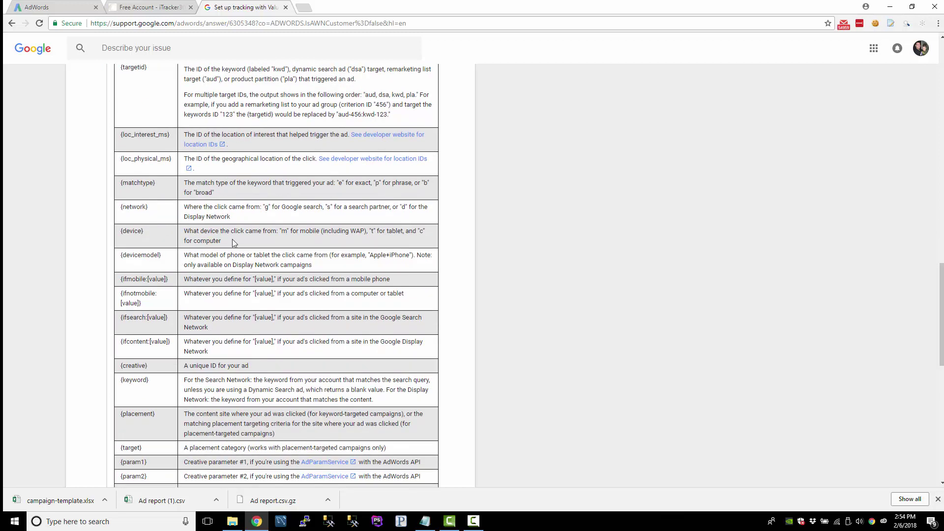
Highlight the {network} row and its Display Network value, then select {ifsearch:[value]}.
left_click_drag(120, 207, 149, 207)
left_click_drag(264, 207, 385, 207)
left_click_drag(184, 220, 231, 217)
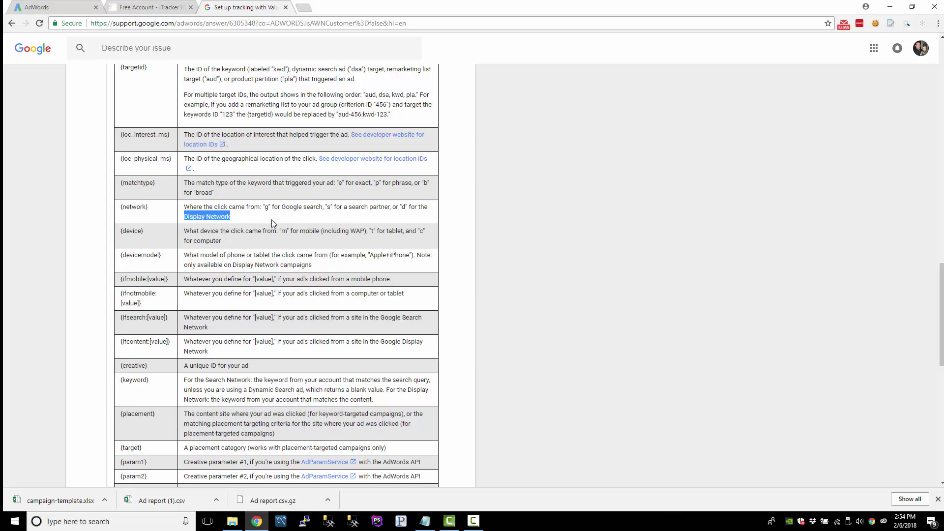
left_click(285, 210)
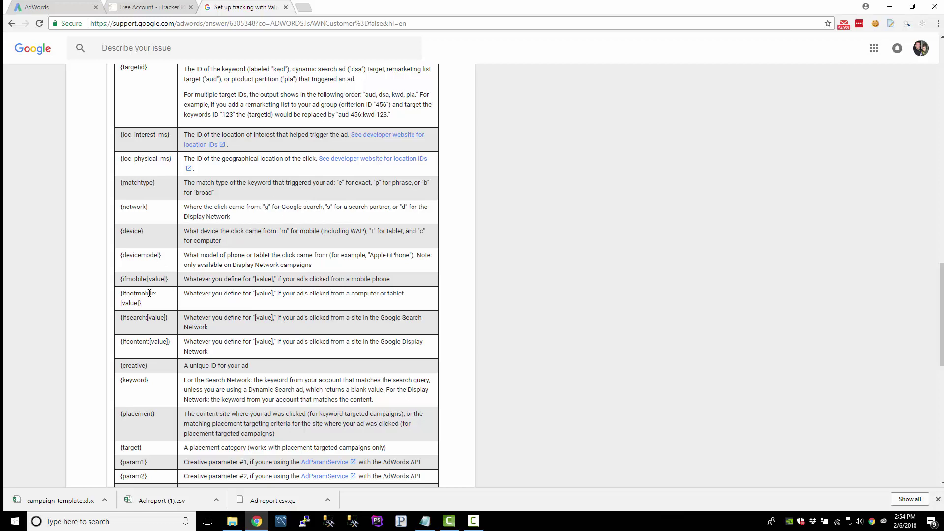
scroll(163, 271, "down", 1)
left_click_drag(120, 231, 182, 276)
left_click(210, 291)
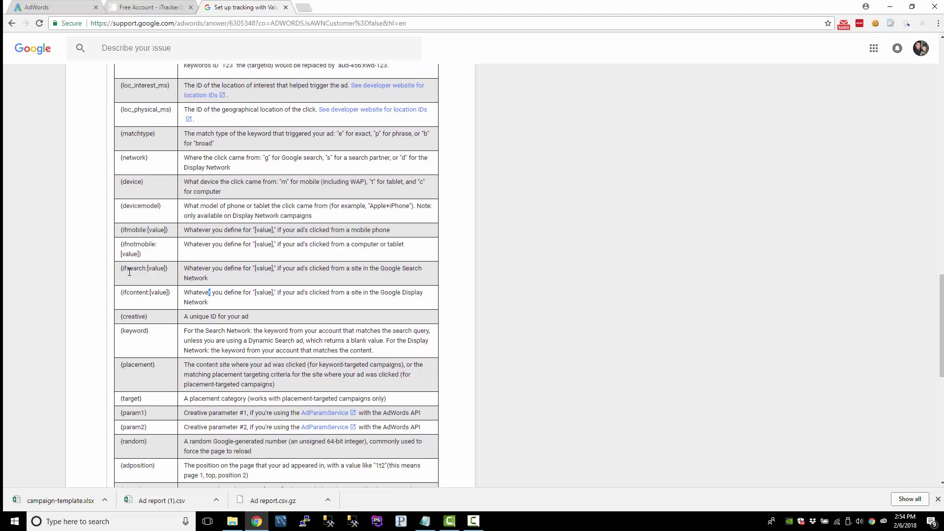
mouse_move(169, 270)
left_mouse_down()
mouse_move(117, 274)
mouse_move(147, 295)
mouse_move(123, 162)
mouse_move(124, 270)
mouse_move(175, 269)
left_mouse_up()
key("ctrl+c")
Paste {ifsearch:[value]} into the notes, replacing [value] with search_network.
key("alt+Tab")
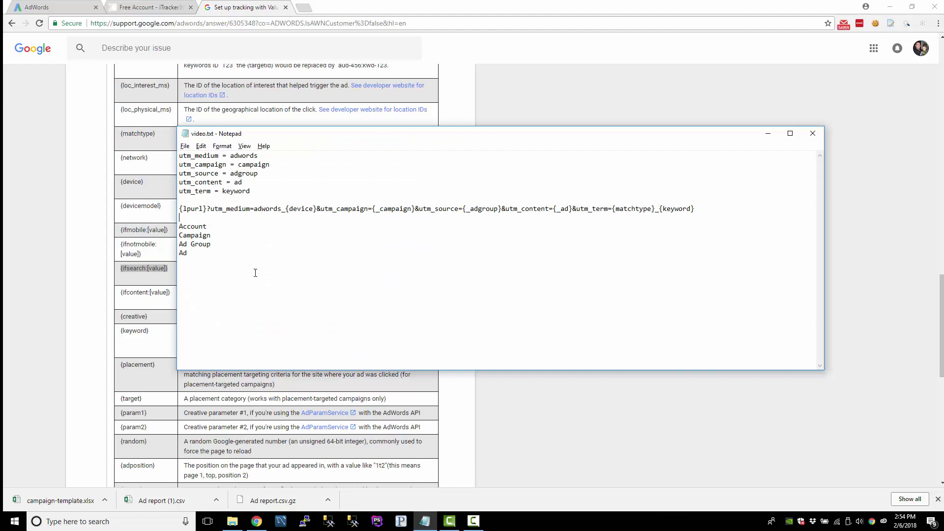
key("ctrl+v")
left_click_drag(219, 279, 246, 279)
type("search")
type("_network")
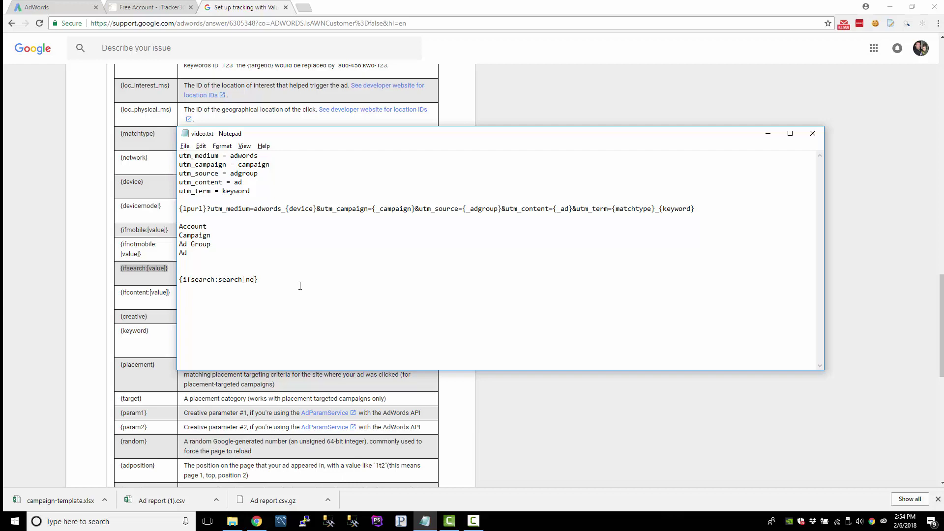
Add {ifcontent:[value]} to the notes, replacing [value] with display_network.
key("alt+Tab")
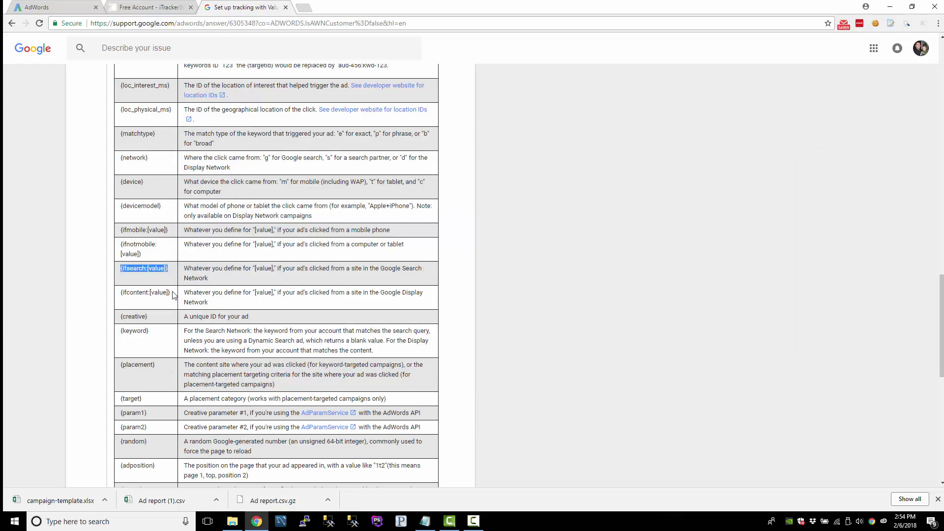
left_click_drag(173, 295, 120, 293)
key("ctrl+c")
key("alt+Tab")
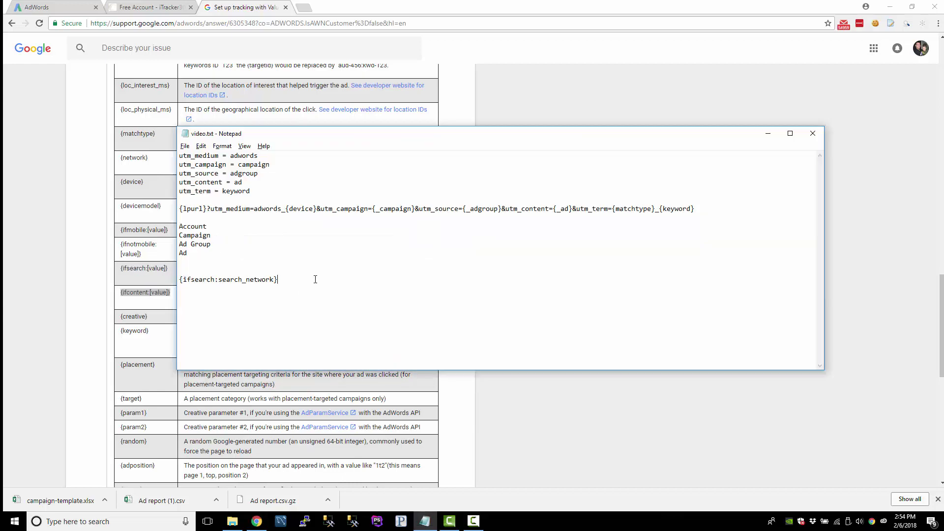
key("ctrl+v")
key("Return")
left_click_drag(351, 280, 320, 279)
type("display_network")
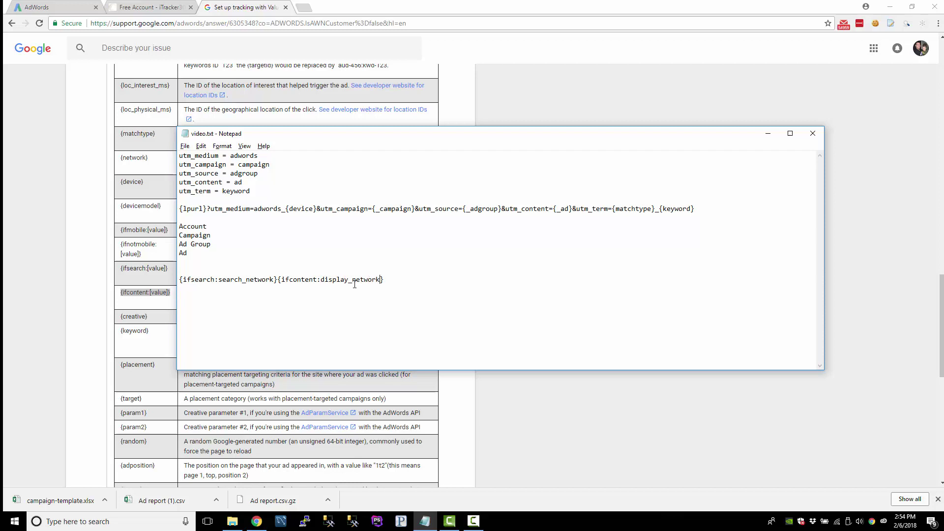
Insert _{ifsearch:search_network}{ifcontent:display_network} after {device} and select the whole template line.
key("shift+Home")
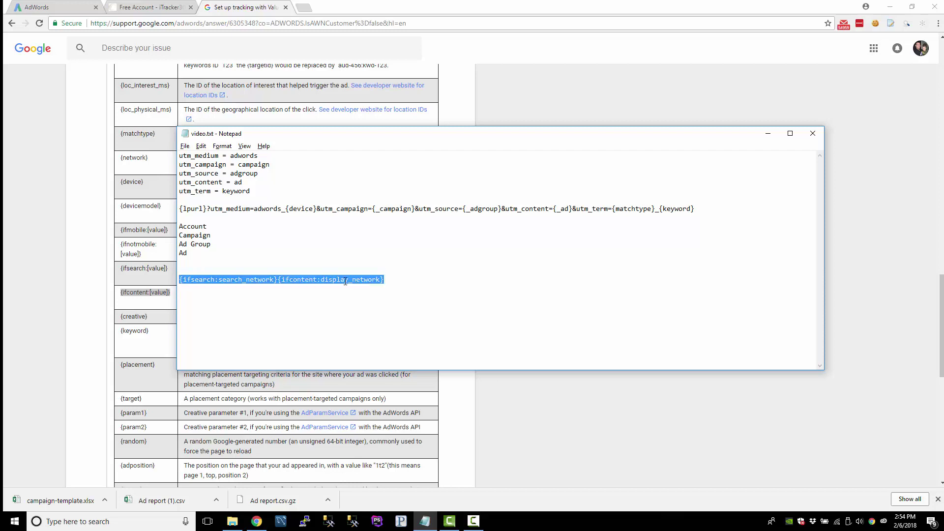
key("ctrl+x")
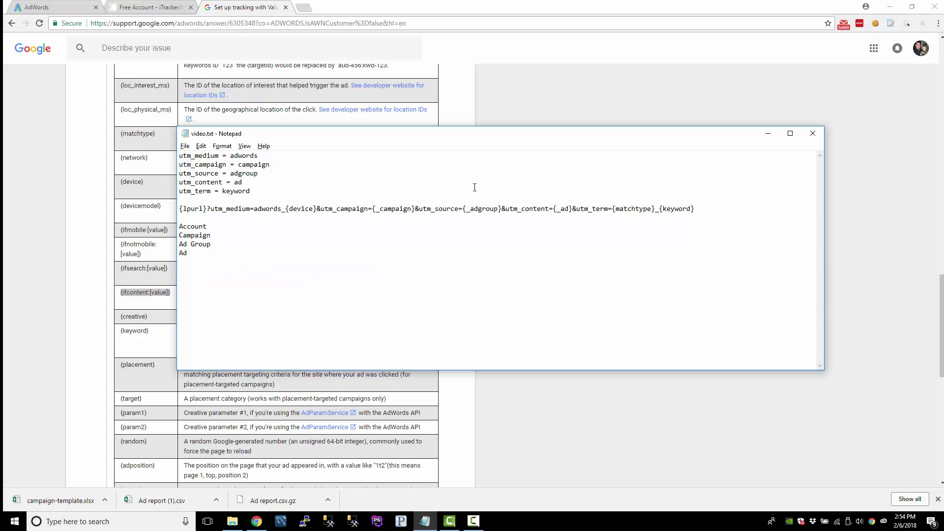
type("_")
type("{ifsearch:search_network}{ifcontent:display_network}")
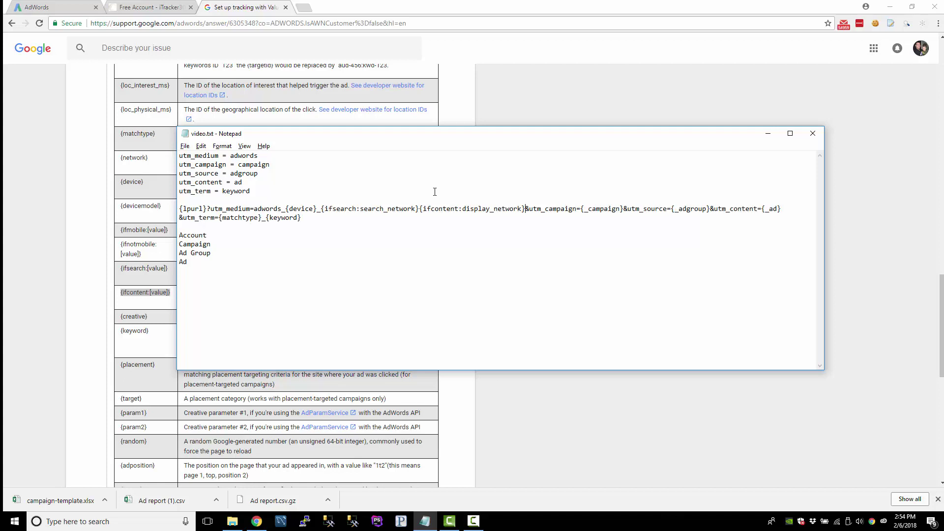
left_click(323, 209, "shift")
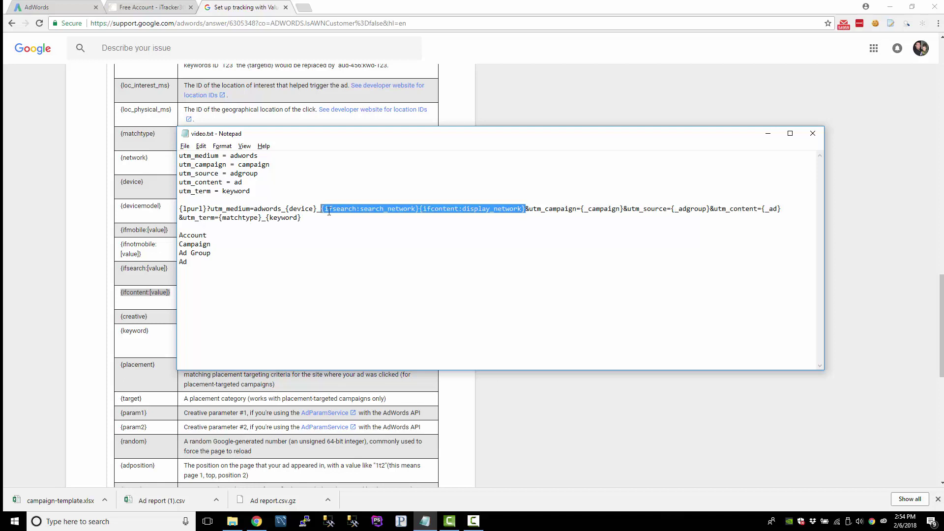
left_click_drag(302, 218, 179, 208)
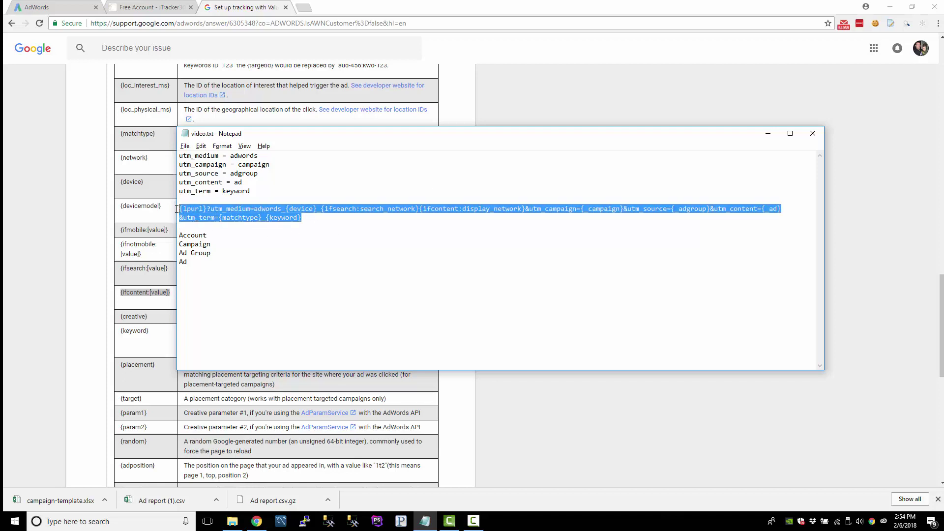
key("alt+Tab")
Replace the account's tracking template with the new template URL.
left_click(82, 13)
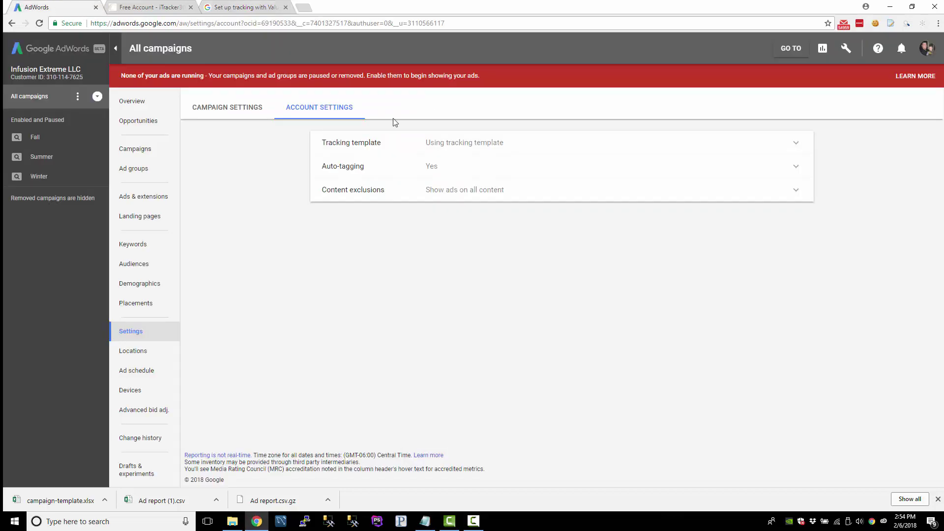
left_click(452, 154)
key("ctrl+a")
key("ctrl+v")
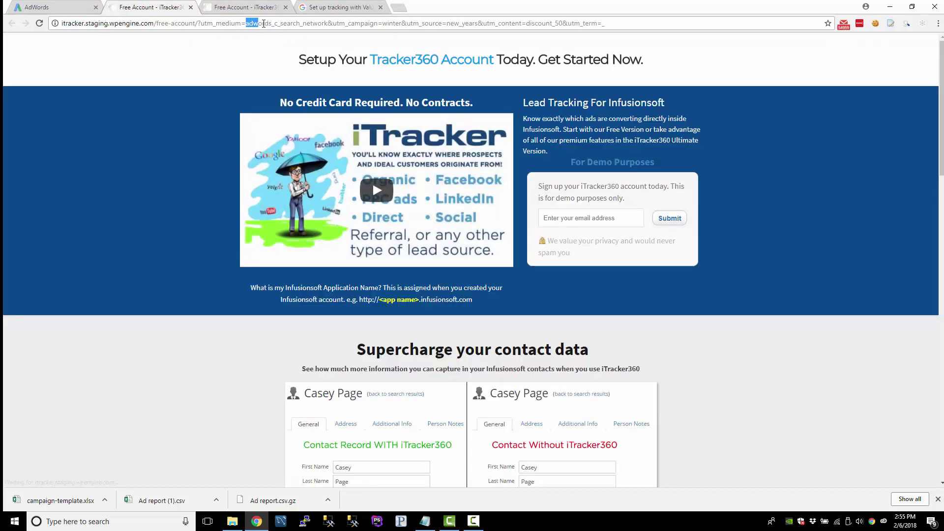
Compare the landing-page URL with the ifsearch/ifcontent parameters and utm list in the notes.
left_click_drag(246, 23, 328, 24)
left_click(276, 24)
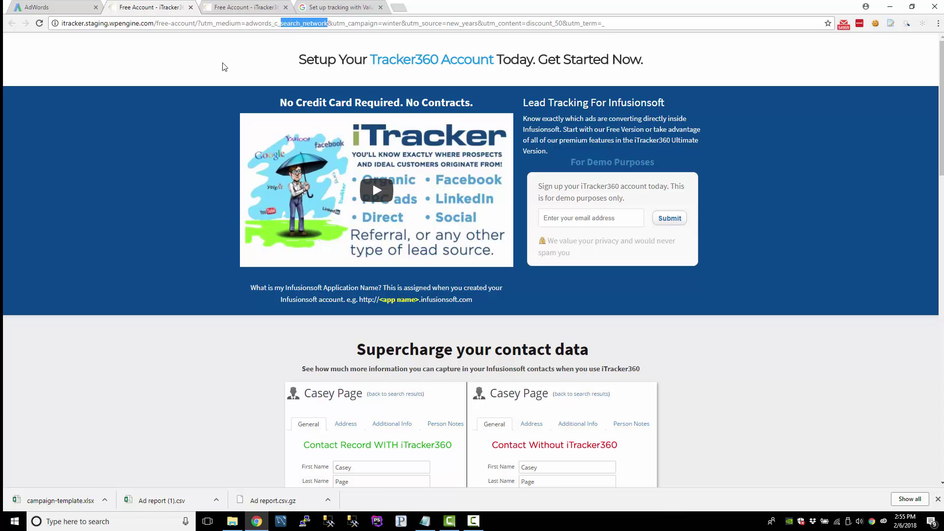
key("alt+Tab")
left_click(267, 234)
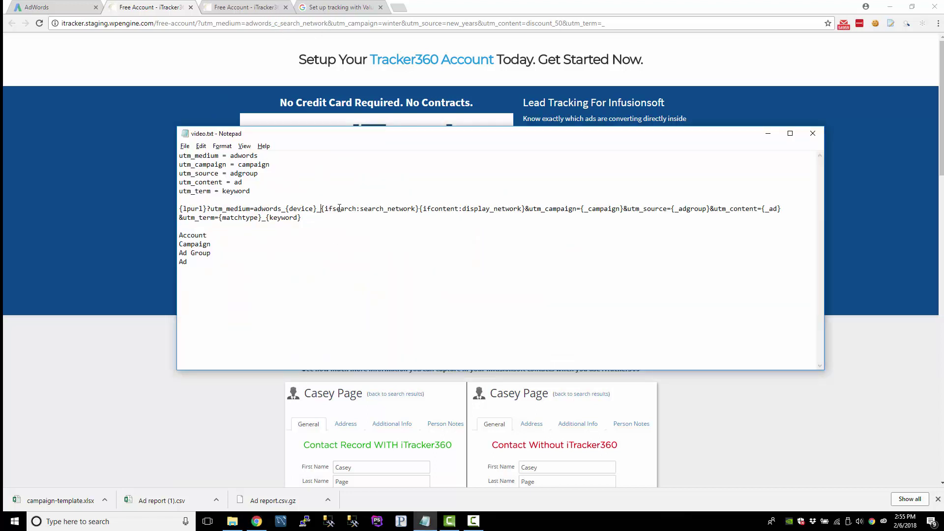
left_click_drag(339, 208, 520, 210)
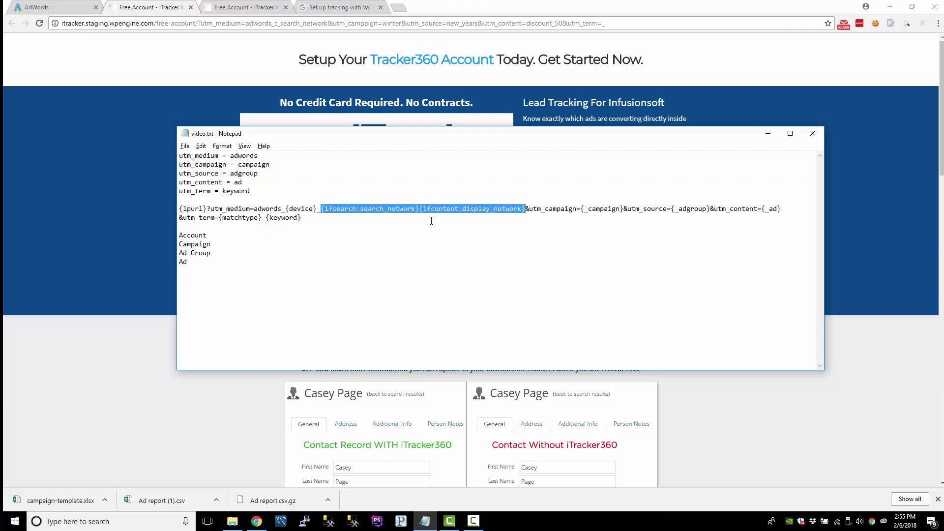
left_click_drag(260, 208, 179, 209)
left_click(520, 216)
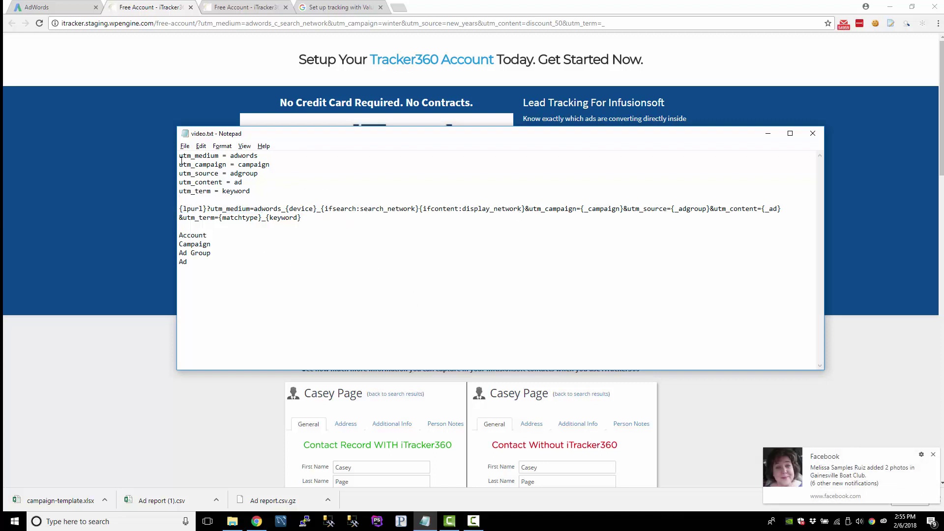
left_click_drag(180, 156, 252, 192)
left_click(253, 192)
Check the landing-page query string for utm_medium=adwords_c_search_network.
left_click_drag(201, 23, 693, 19)
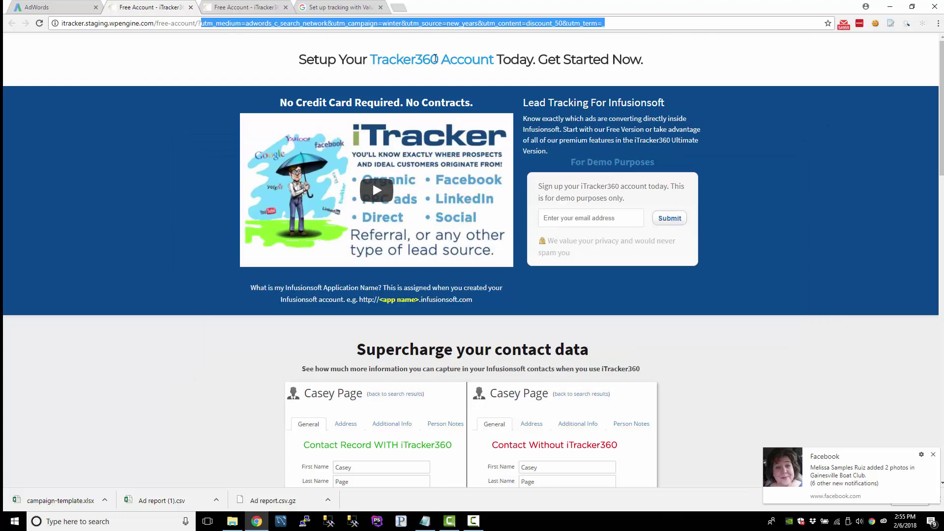
left_click(300, 23)
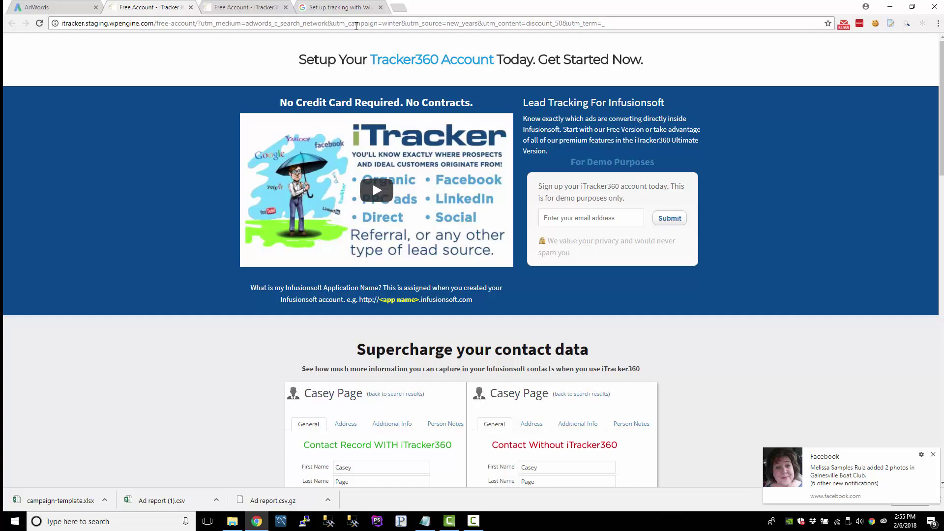
left_click(536, 23, "shift")
left_click(530, 23)
key("alt+Tab")
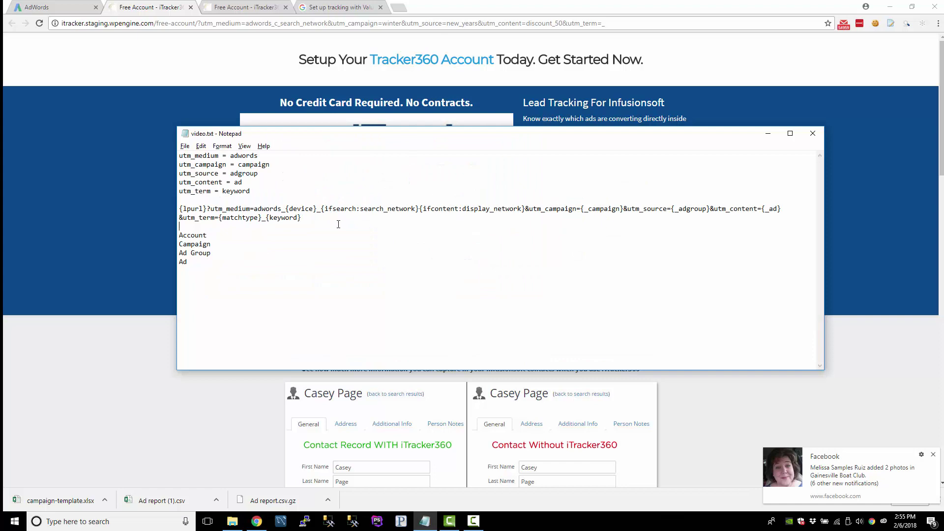